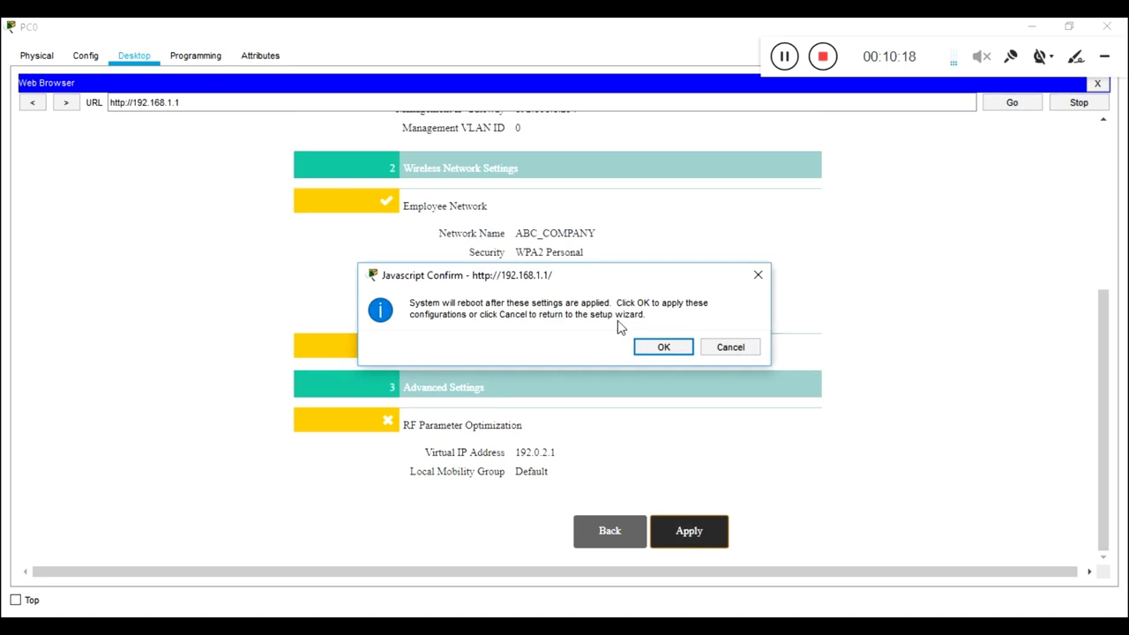
Confirm applying the controller settings with a system reboot, and check the switch and controller links in the topology
click(657, 347)
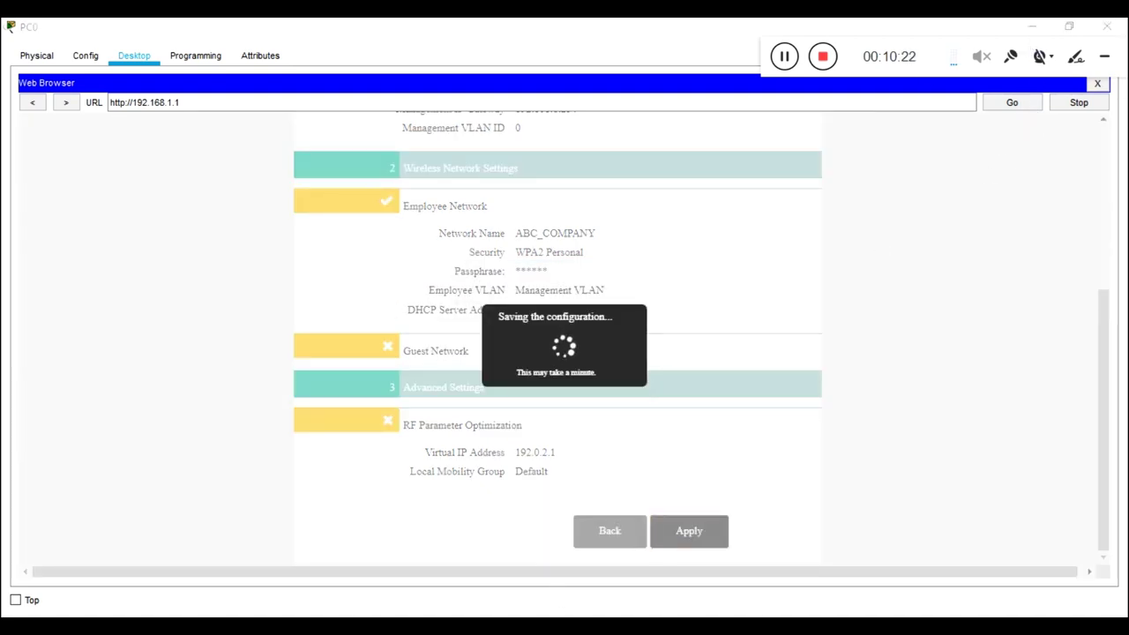
mouse_move(557, 609)
click(448, 579)
drag(424, 224, 297, 312)
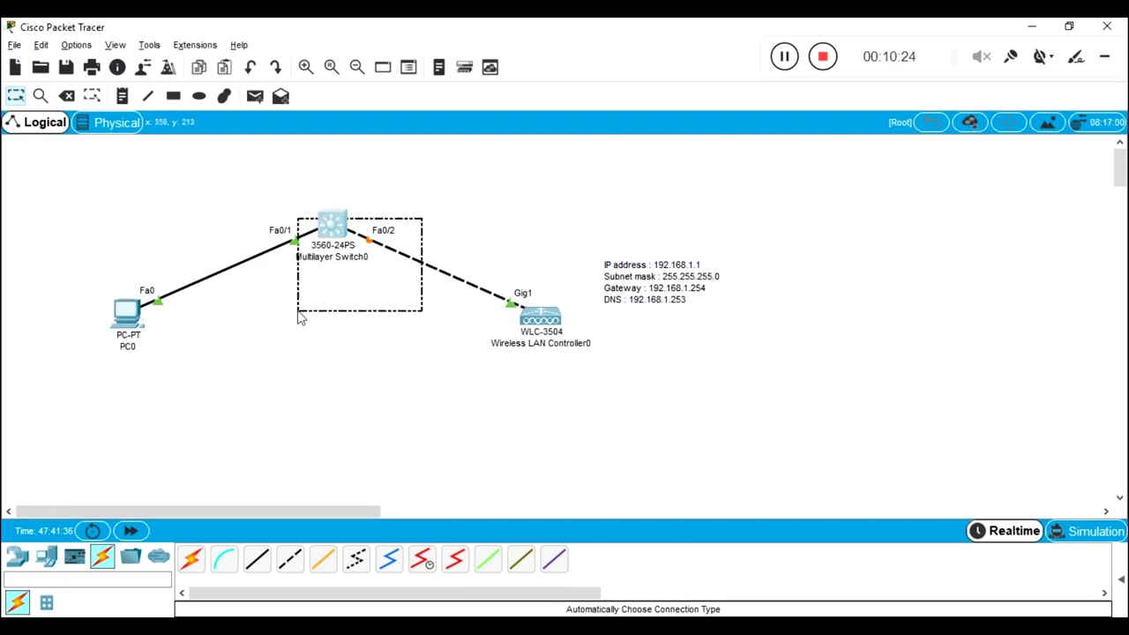
click(383, 383)
drag(525, 265, 582, 381)
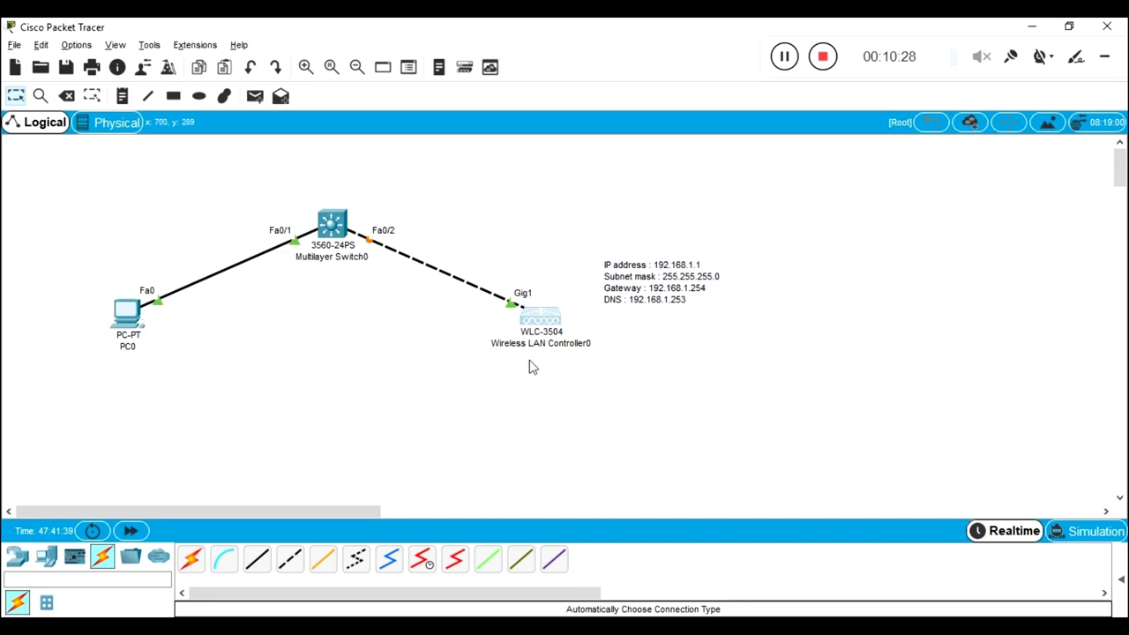
Reopen PC0, close its web browser and open its command prompt
click(128, 313)
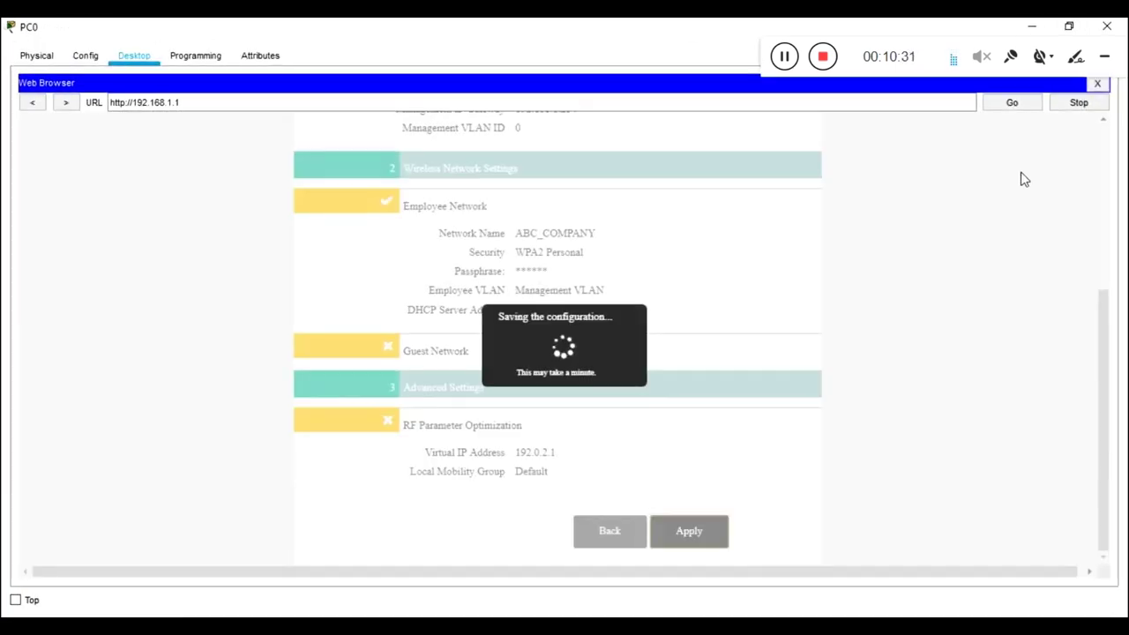
click(1077, 83)
click(1097, 83)
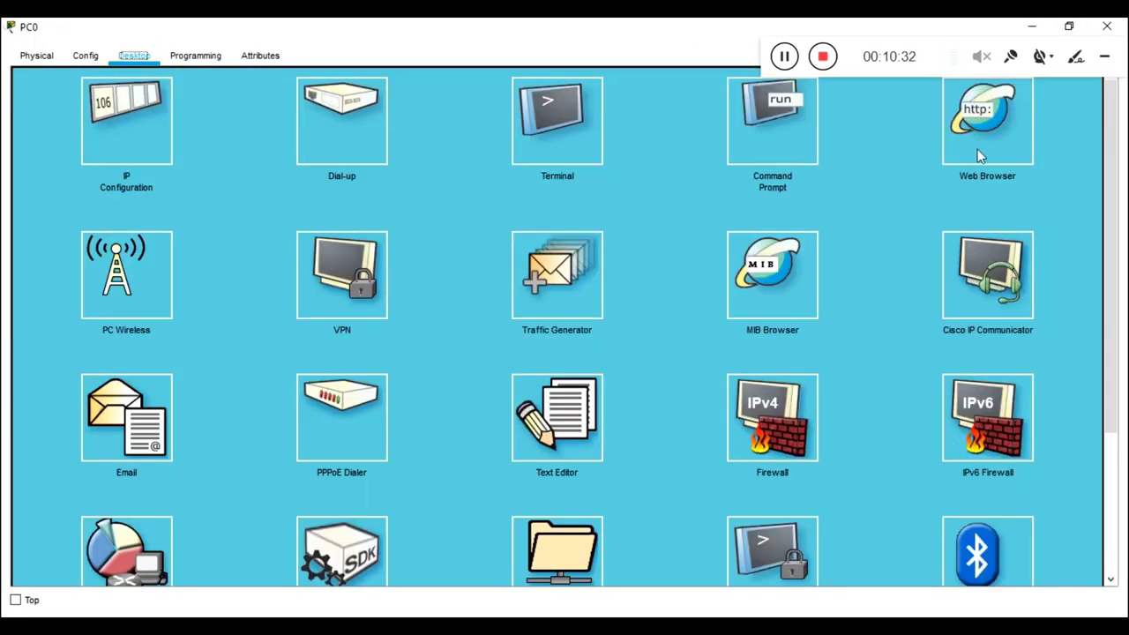
click(773, 141)
Try to ping the controller continuously with ping 192.168.1.1 -t
text(pin)
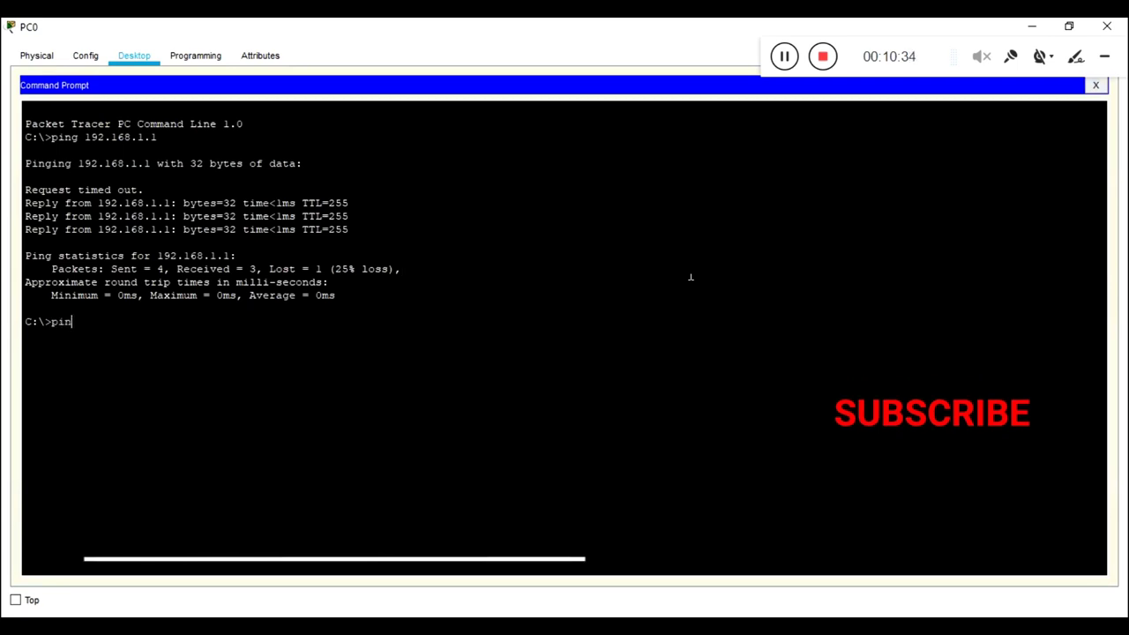
text(g 192.168.1.1 -t)
key(Return)
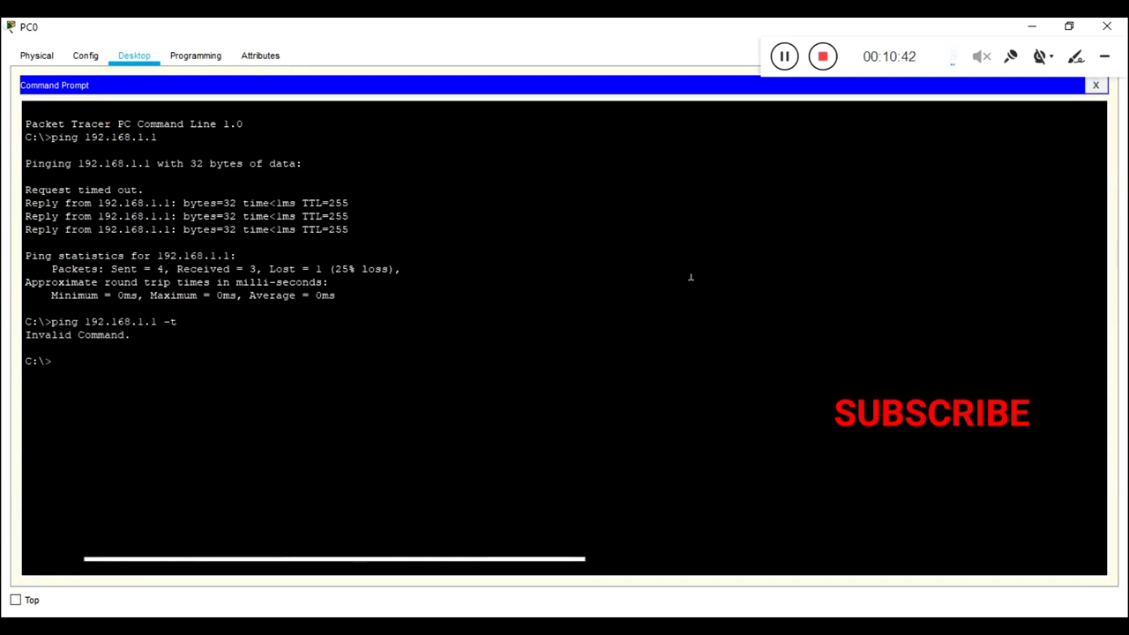
Ping the controller with ping 192.168.1.1, and check the replies and the link states in the topology
key(Up)
key(BackSpace)
key(BackSpace)
key(Return)
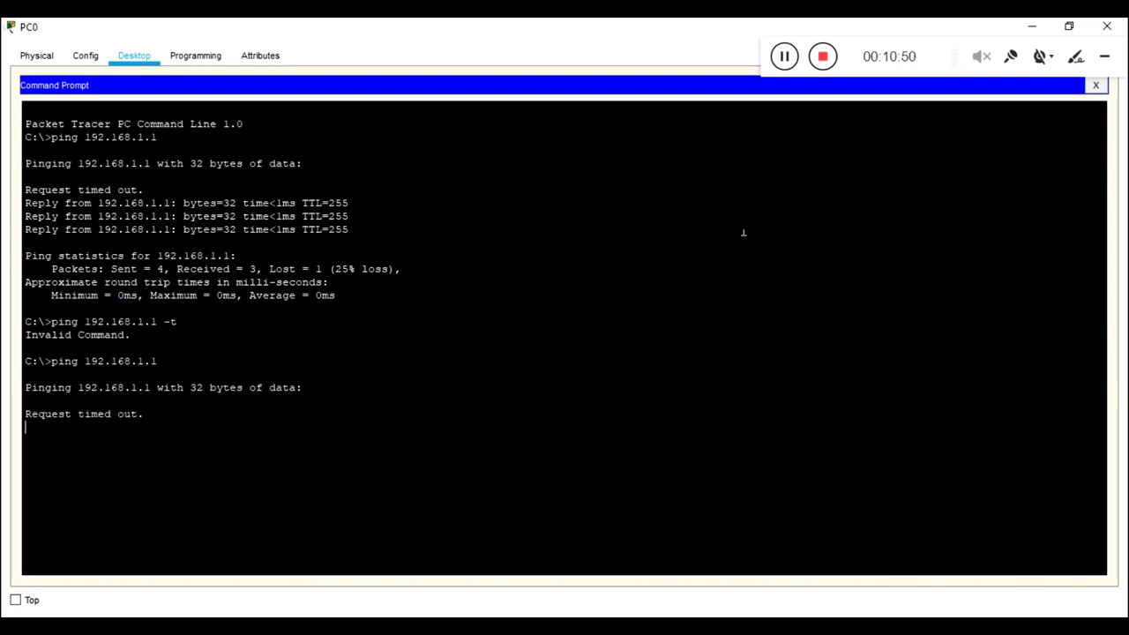
triple_click(82, 420)
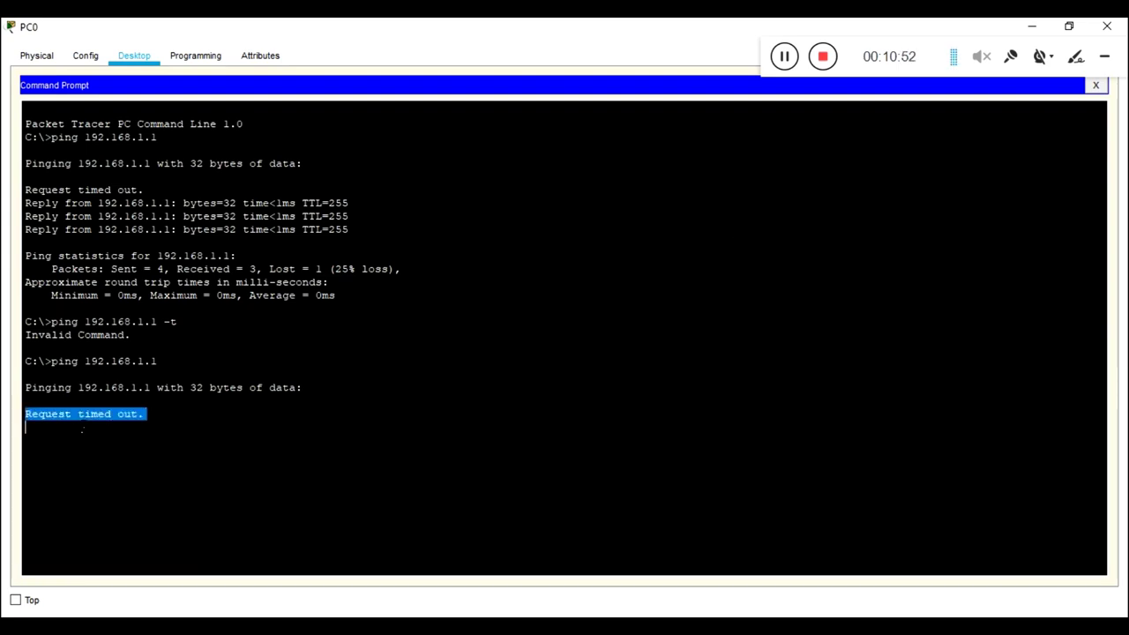
double_click(426, 33)
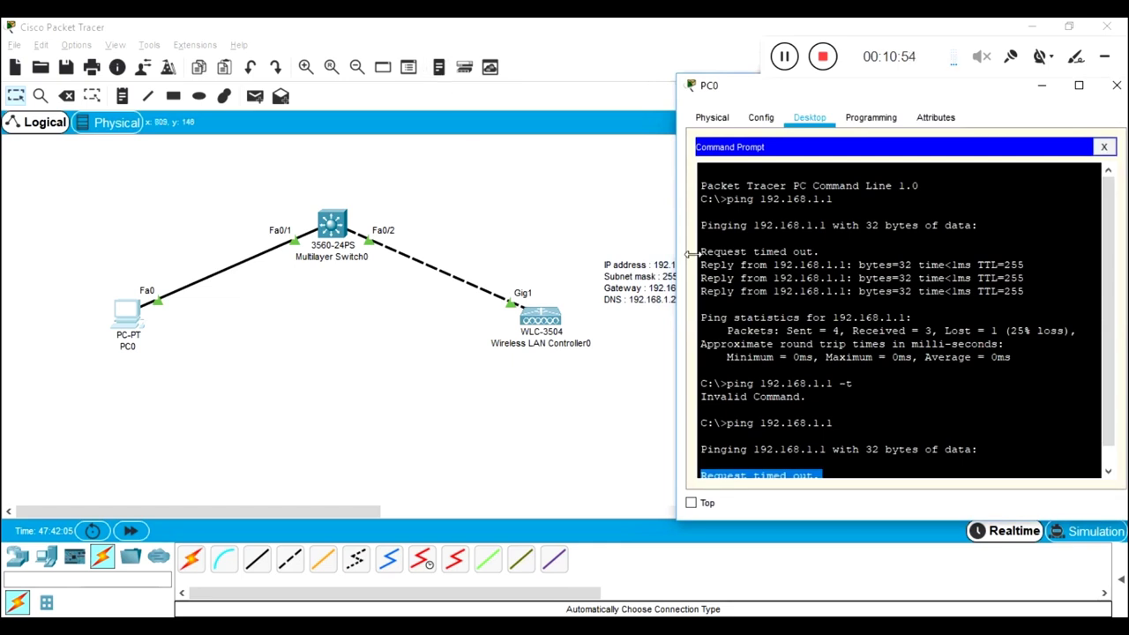
double_click(882, 84)
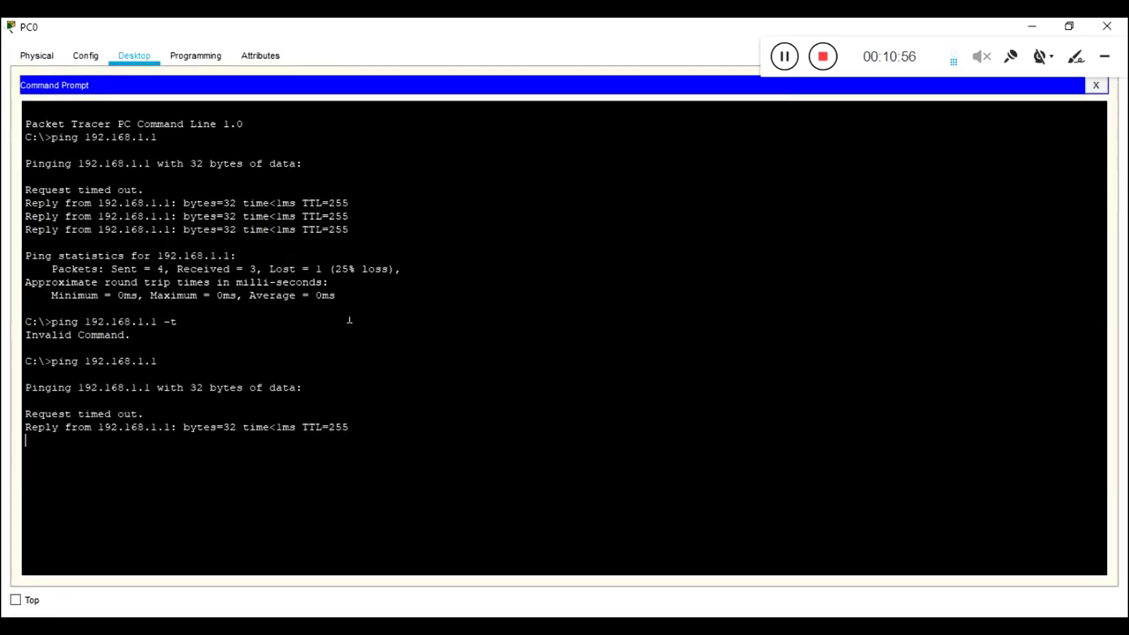
triple_click(243, 441)
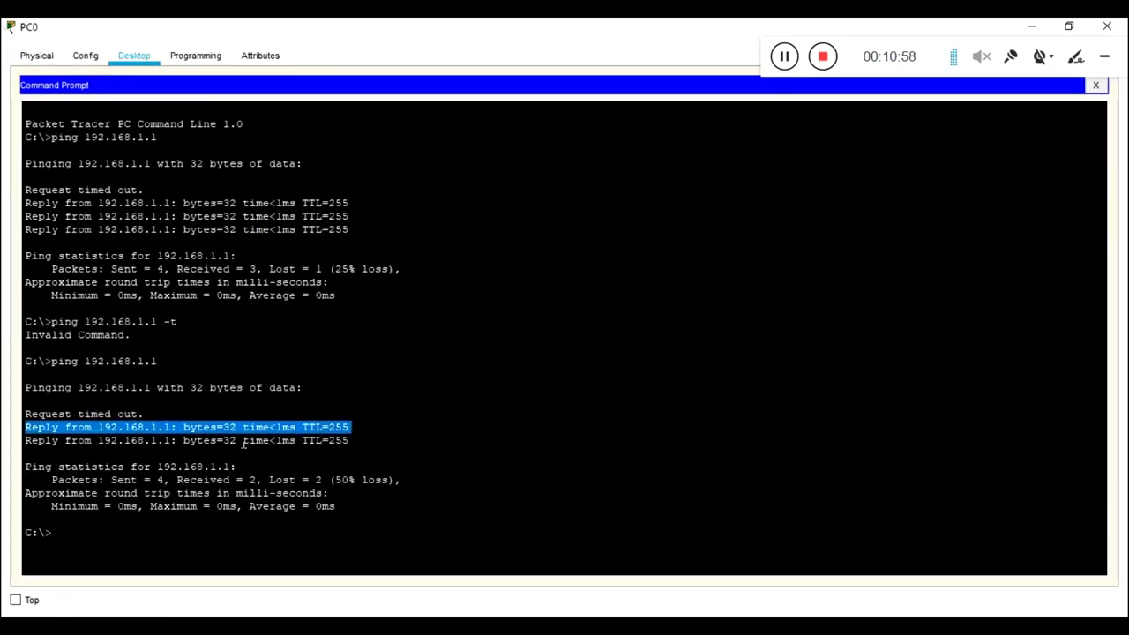
Repeat the ping to 192.168.1.1 and review the earlier ping output
key(Up)
key(Return)
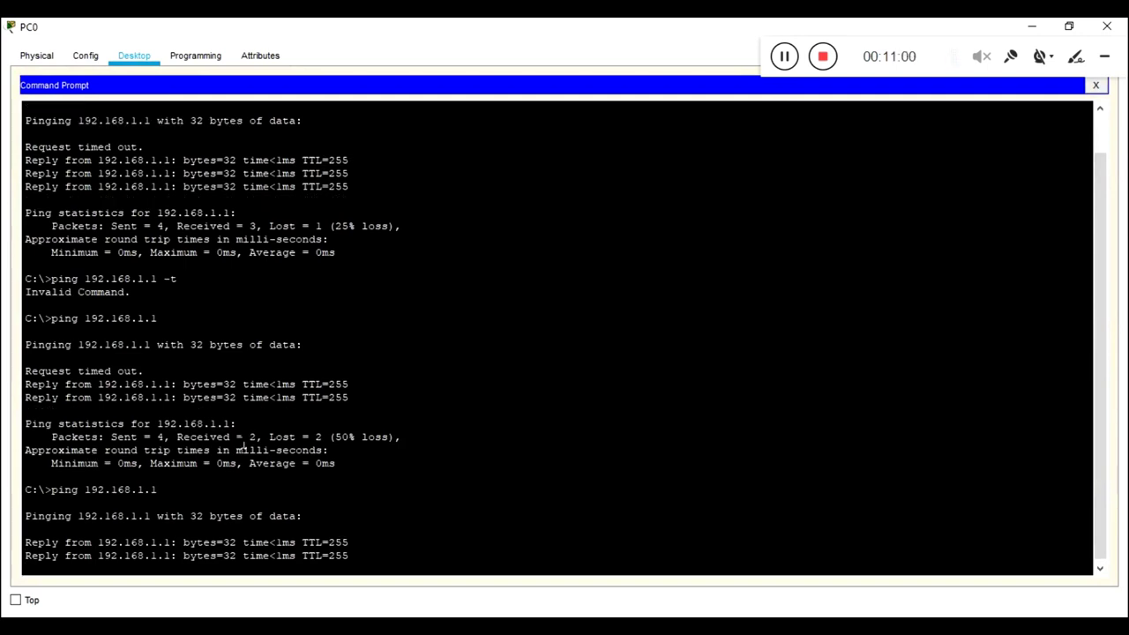
drag(1100, 238, 1099, 131)
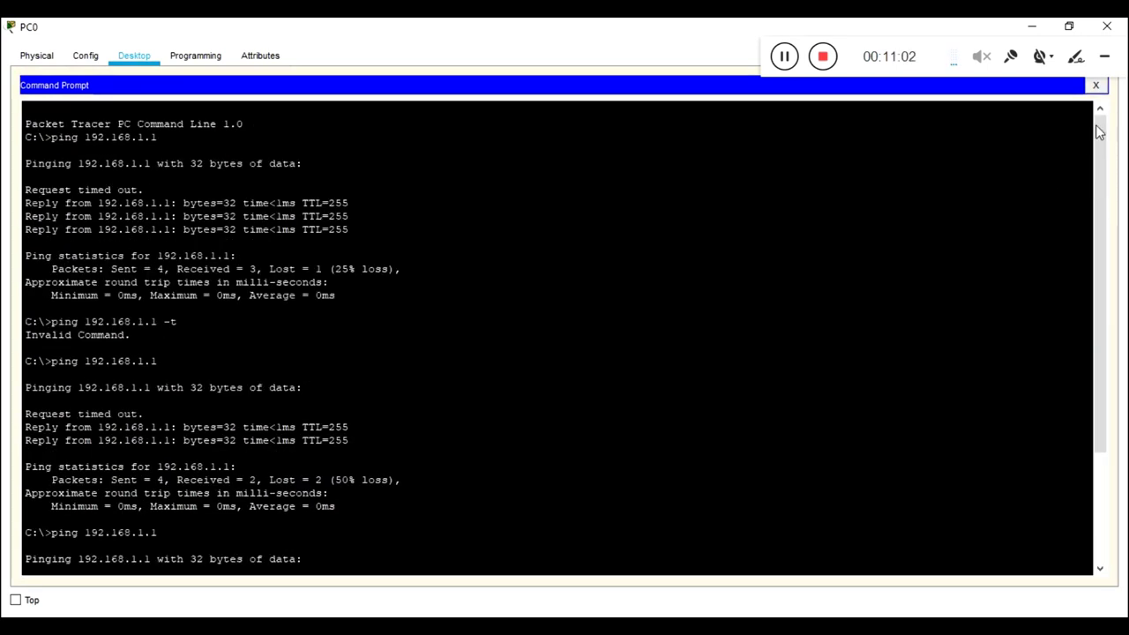
click(1096, 85)
click(1001, 155)
click(256, 105)
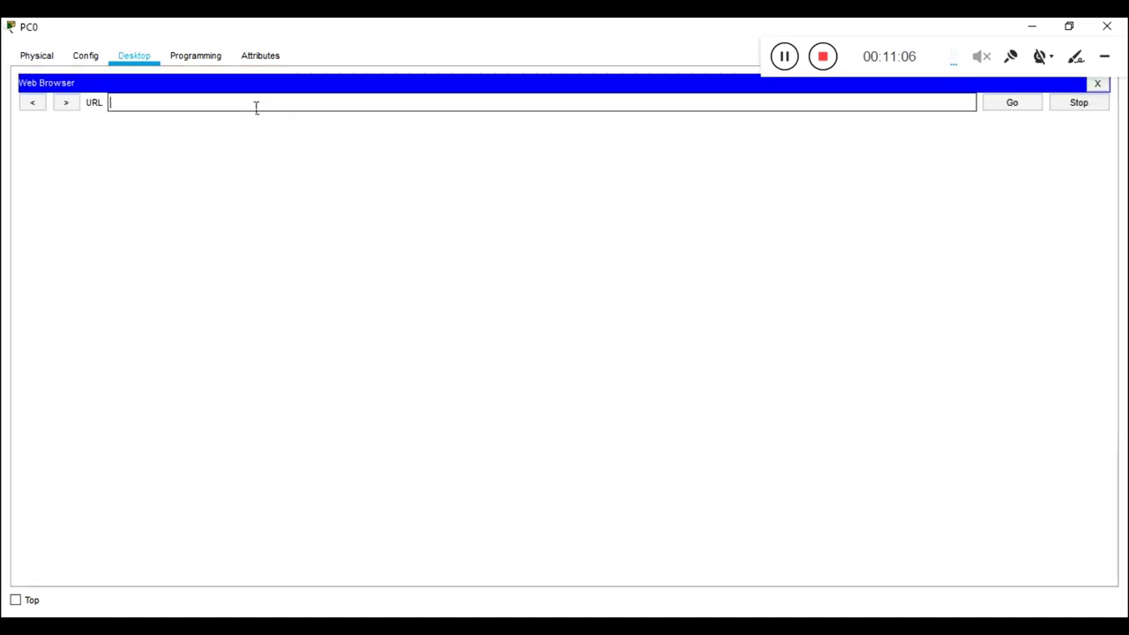
text(https://)
drag(125, 106, 148, 106)
click(164, 106)
text(192)
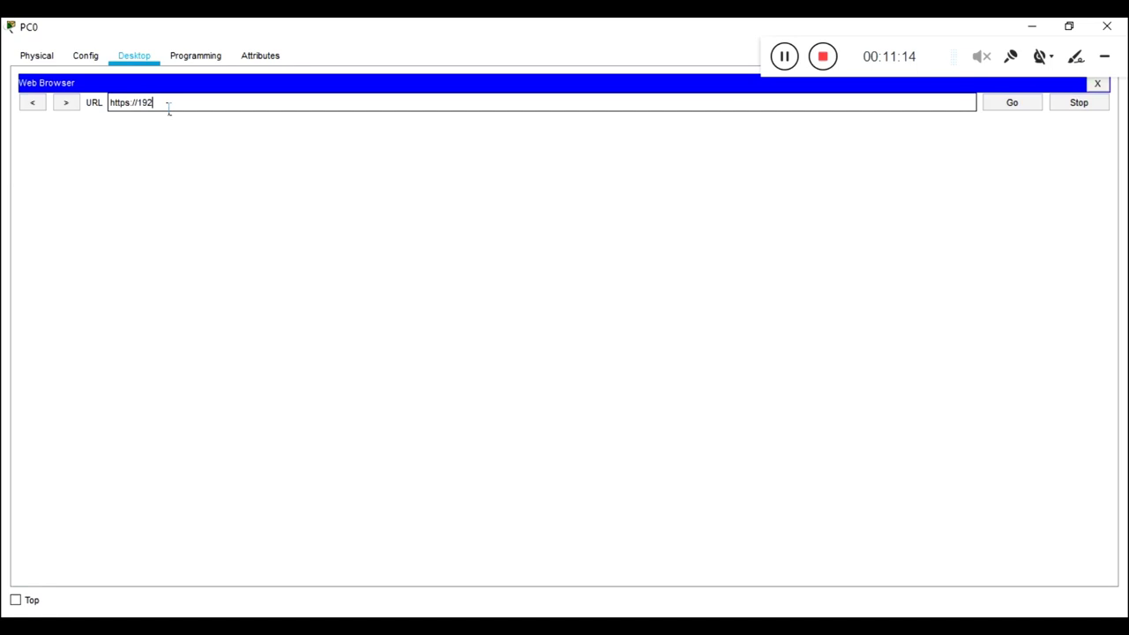
text(.168.1.1)
key(Return)
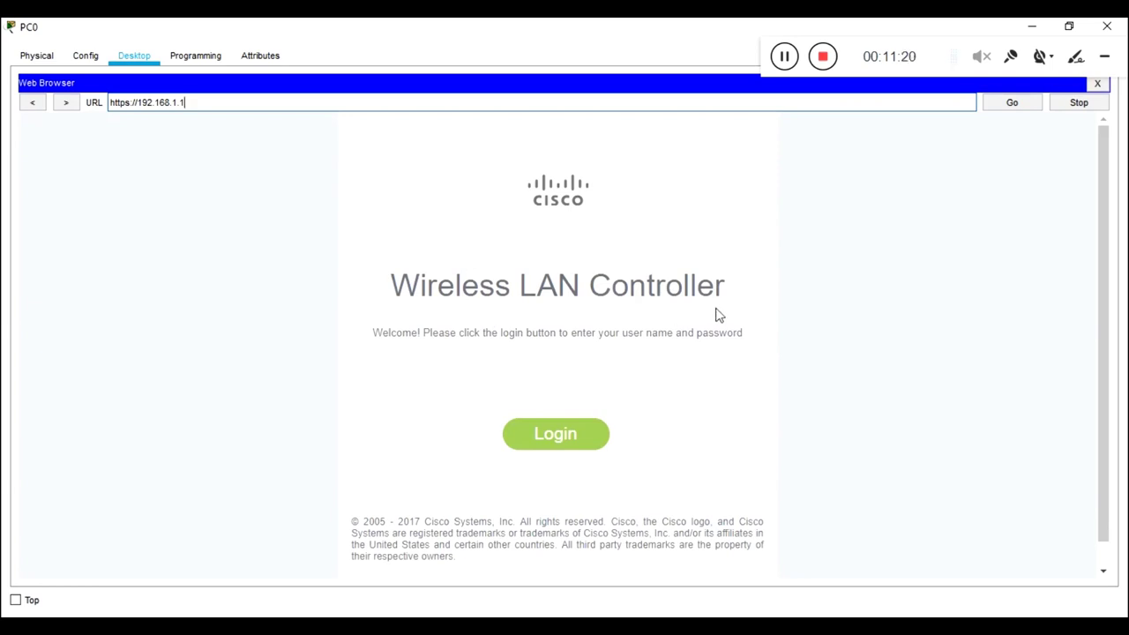
Open the Wireless LAN Controller's login prompt and enter admin as the user name
drag(390, 291, 754, 326)
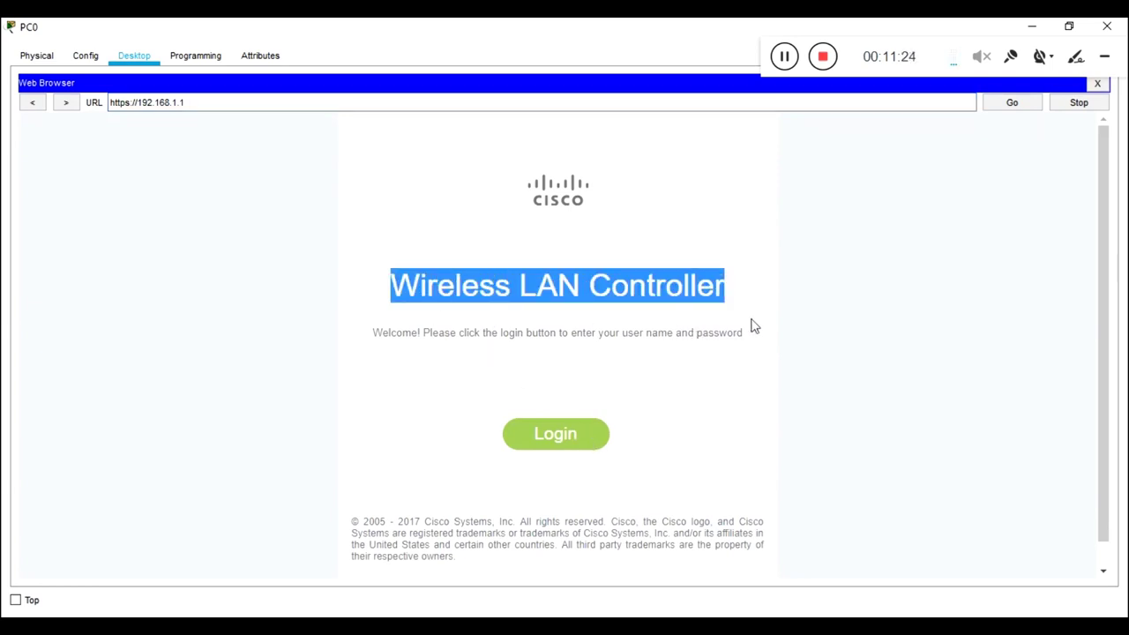
click(578, 434)
text(admin)
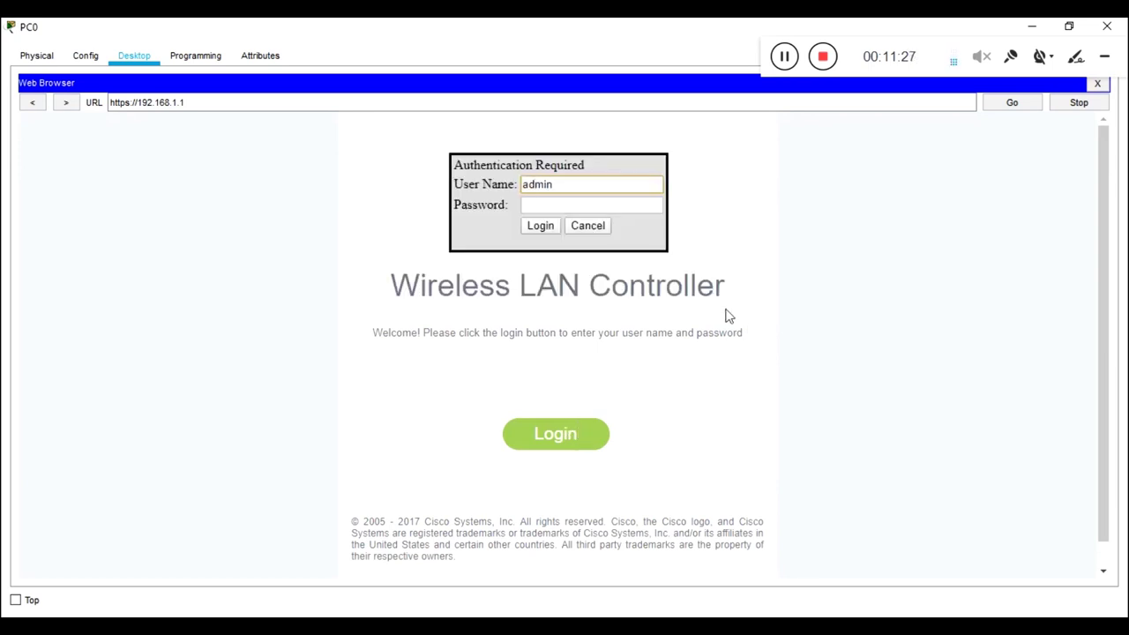
key(Tab)
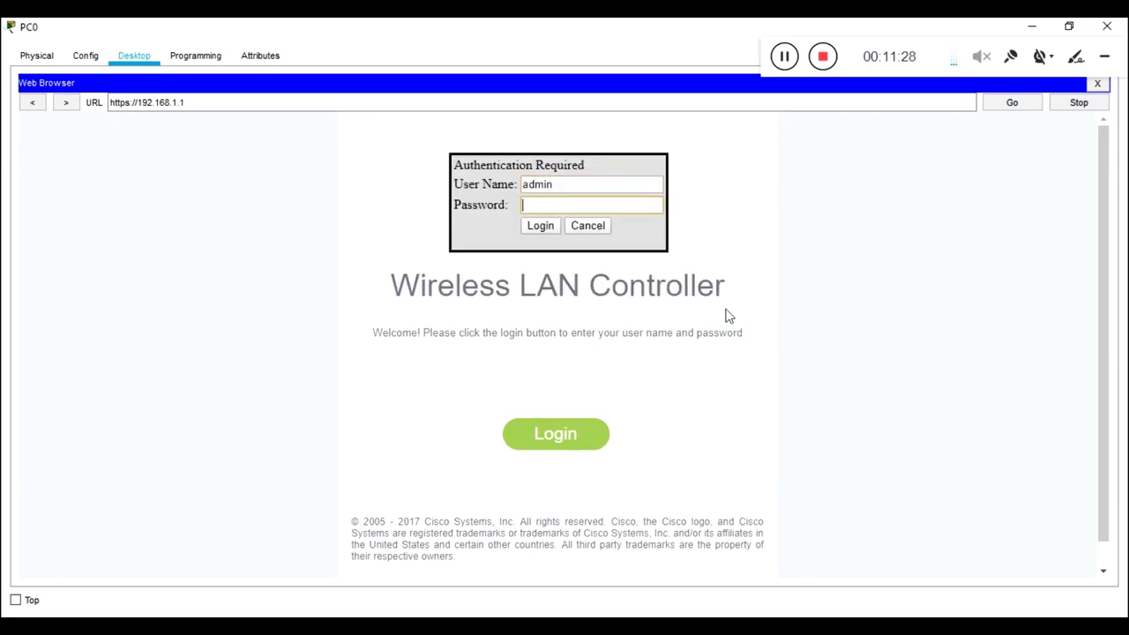
Copy the account password from Notepad, paste it into the controller's Password field and log in
key(alt+Tab)
key(Tab)
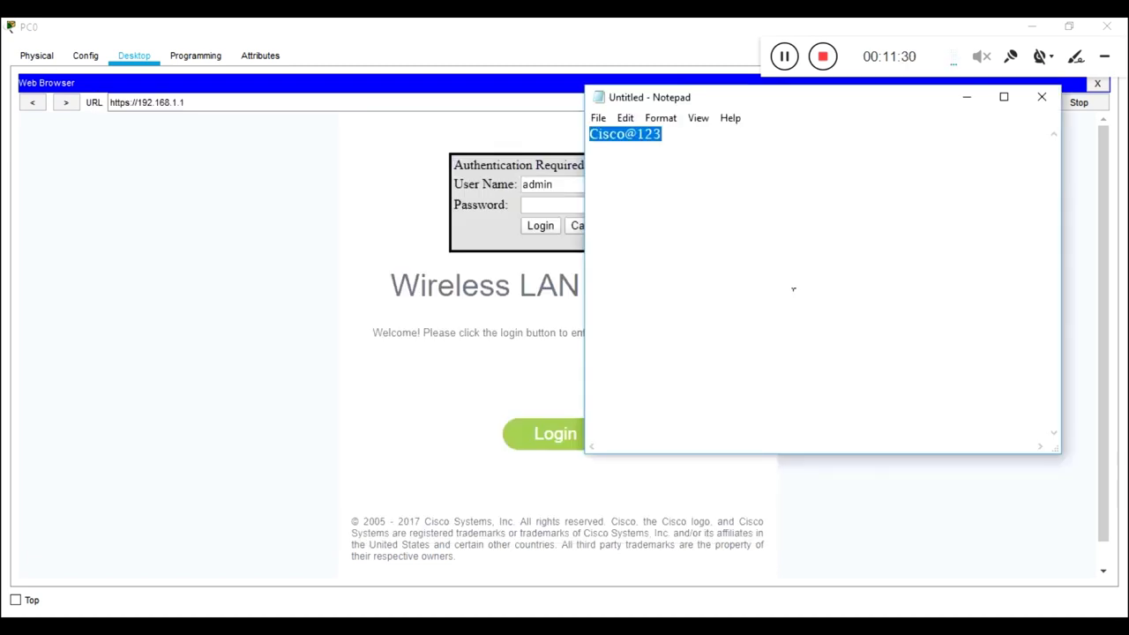
click(559, 205)
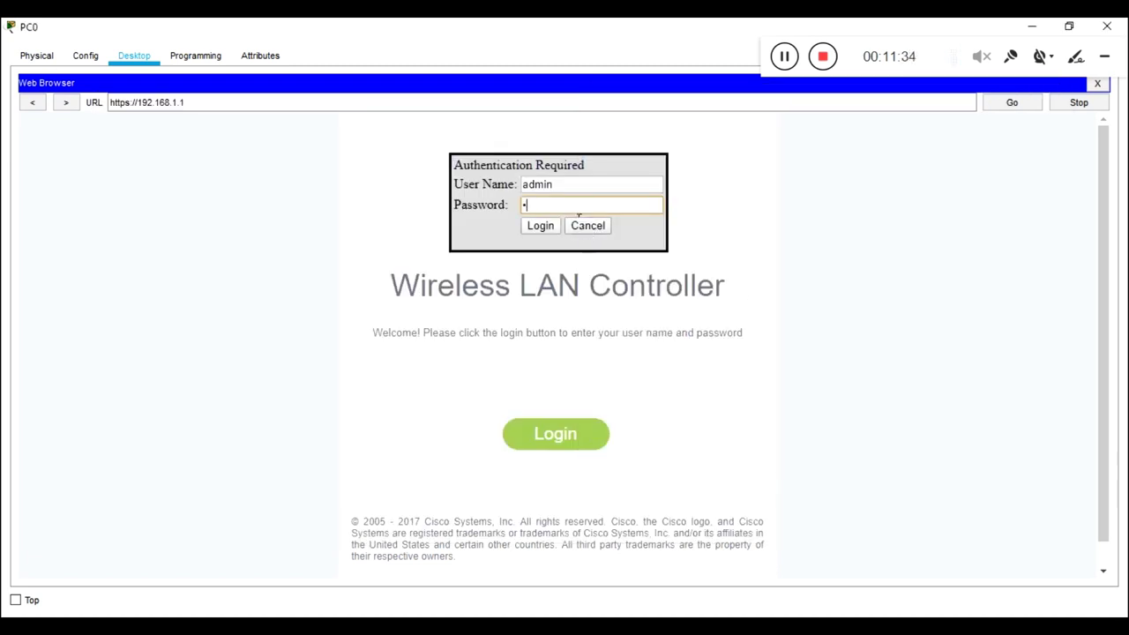
key(alt+Tab)
key(ctrl+c)
key(alt+Tab)
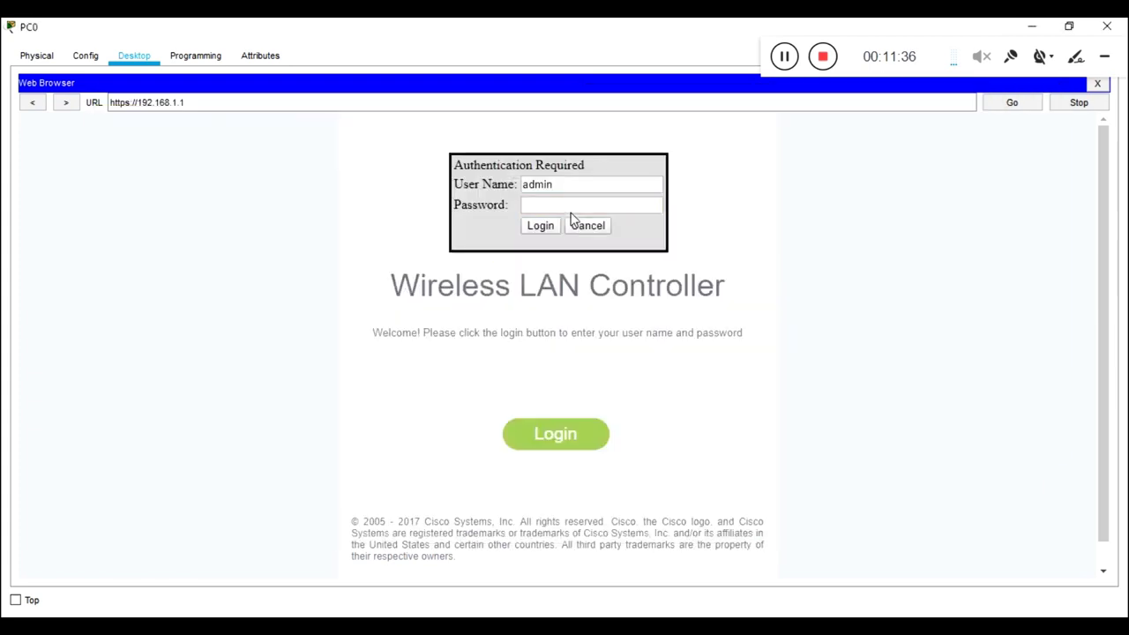
key(ctrl+v)
click(540, 227)
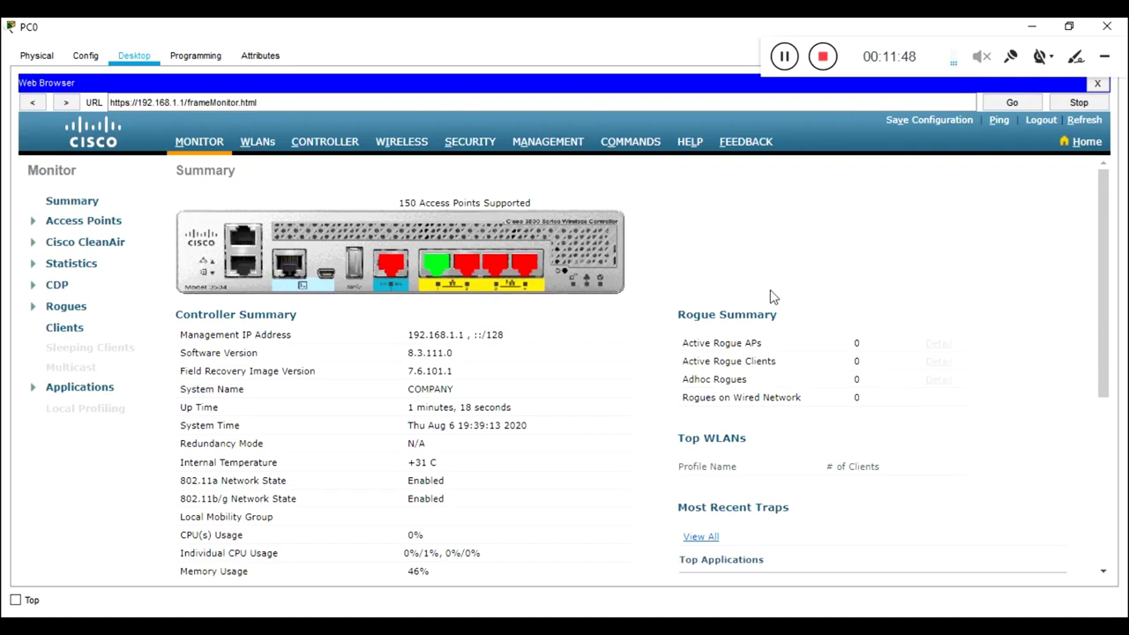
Examine the Controller Summary on the Monitor page, including the controller's up time
scroll(770, 297, down, 1)
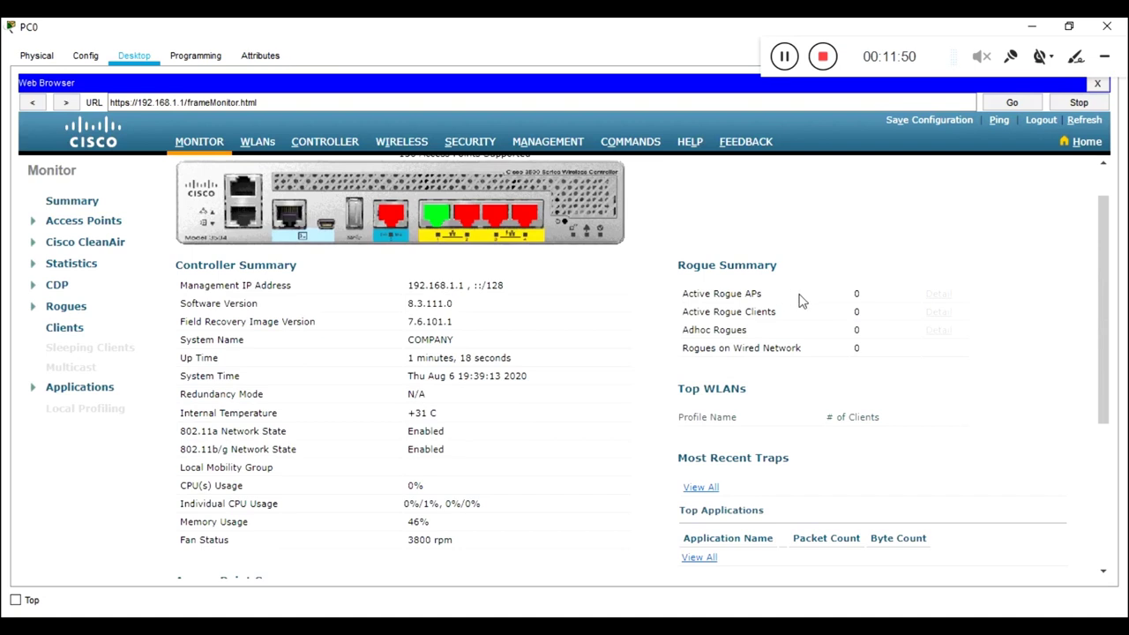
triple_click(263, 275)
drag(185, 291, 218, 452)
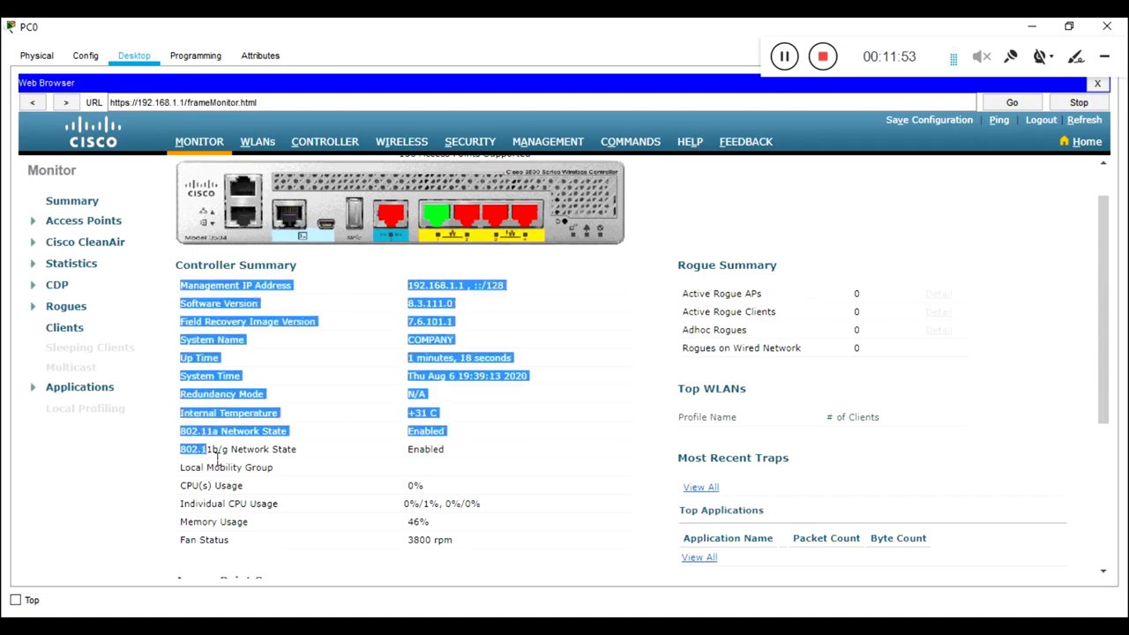
click(741, 198)
double_click(207, 358)
drag(408, 362, 547, 374)
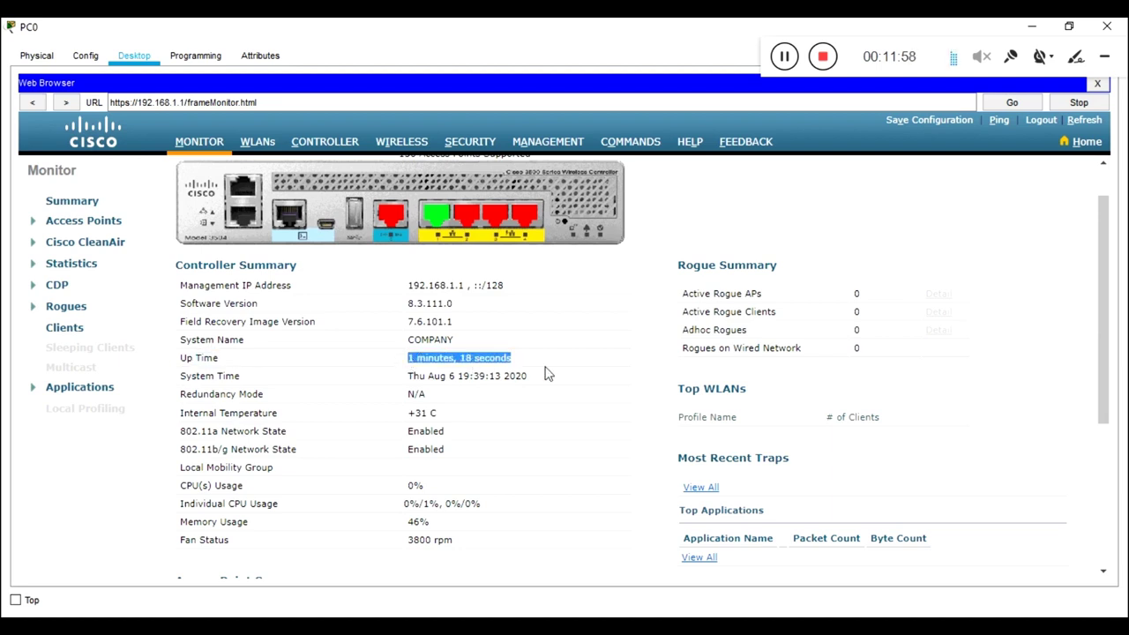
click(736, 204)
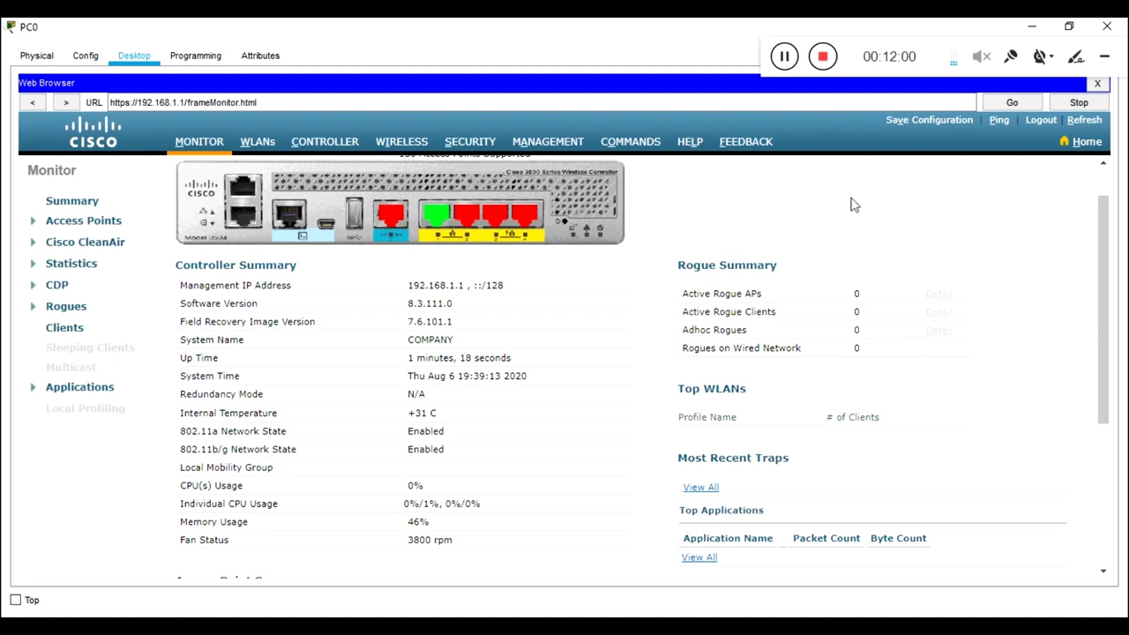
Refresh the Monitor page and examine the up time, internal temperature, access point summary and client summary
click(1099, 124)
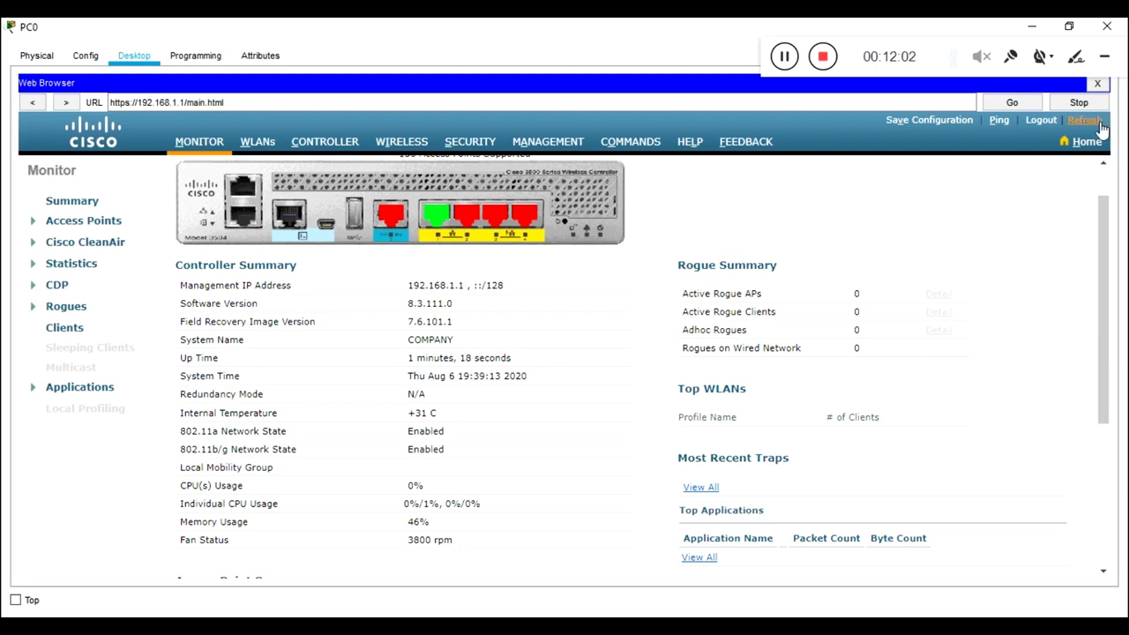
triple_click(476, 359)
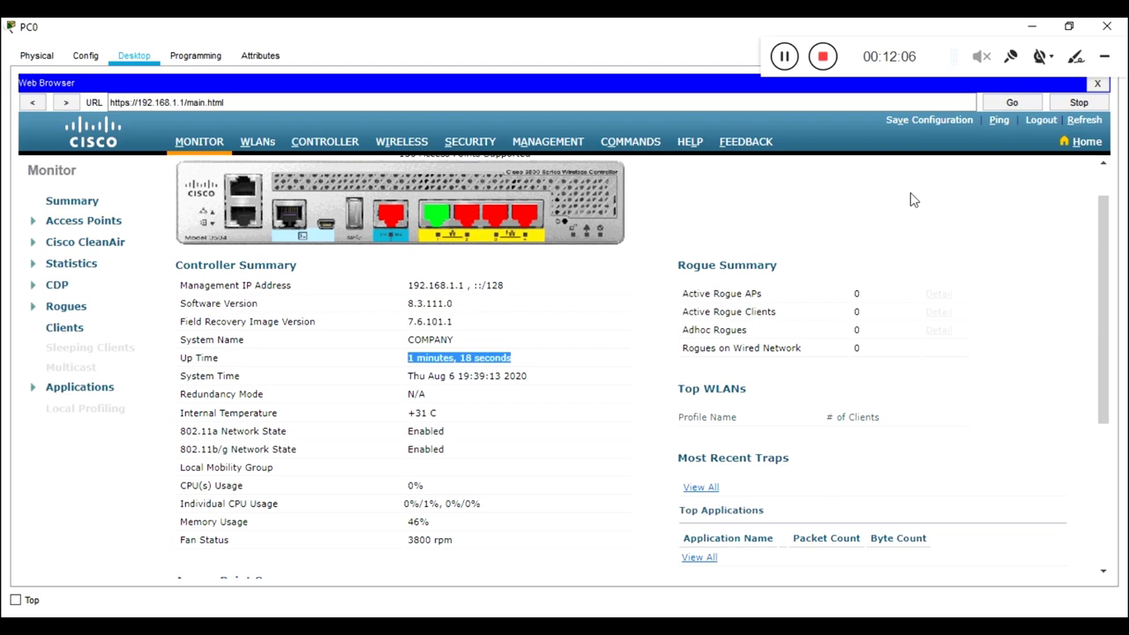
scroll(910, 200, down, 2)
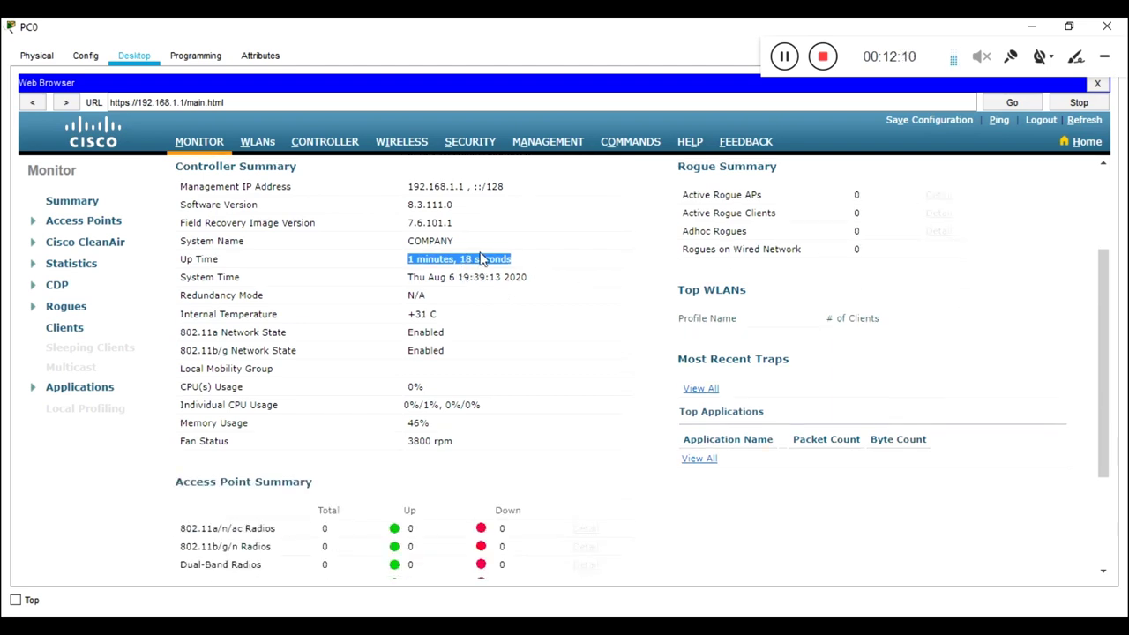
triple_click(250, 323)
scroll(383, 349, down, 2)
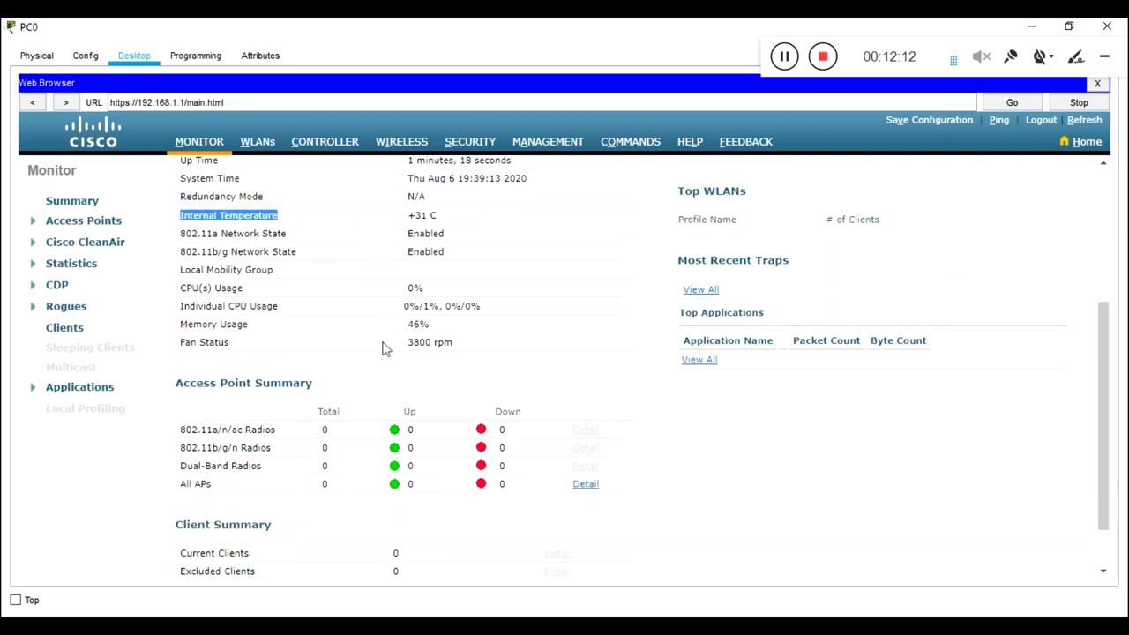
scroll(383, 348, up, 5)
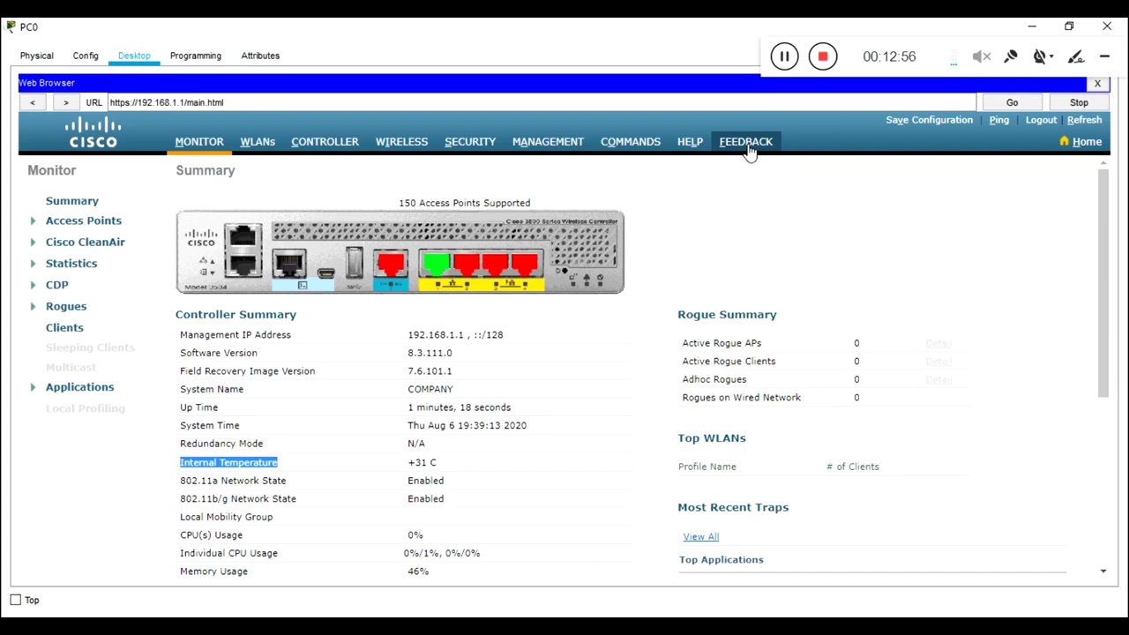
Open the controller's WLANs page and check the profile name and SSID of the listed WLAN
click(277, 148)
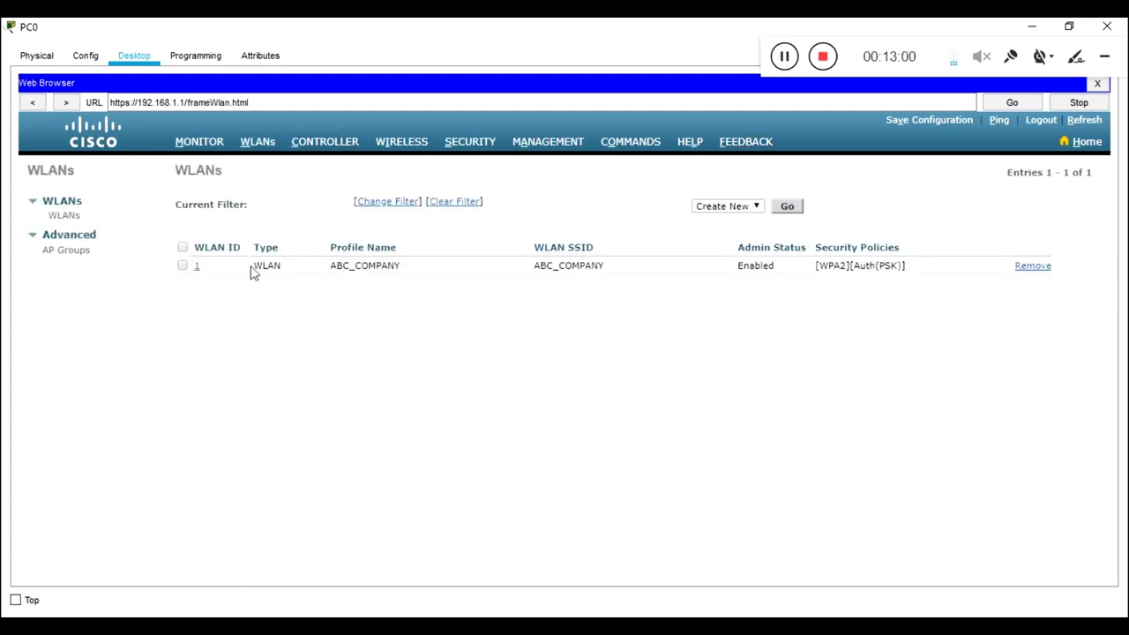
drag(332, 270, 401, 273)
double_click(579, 278)
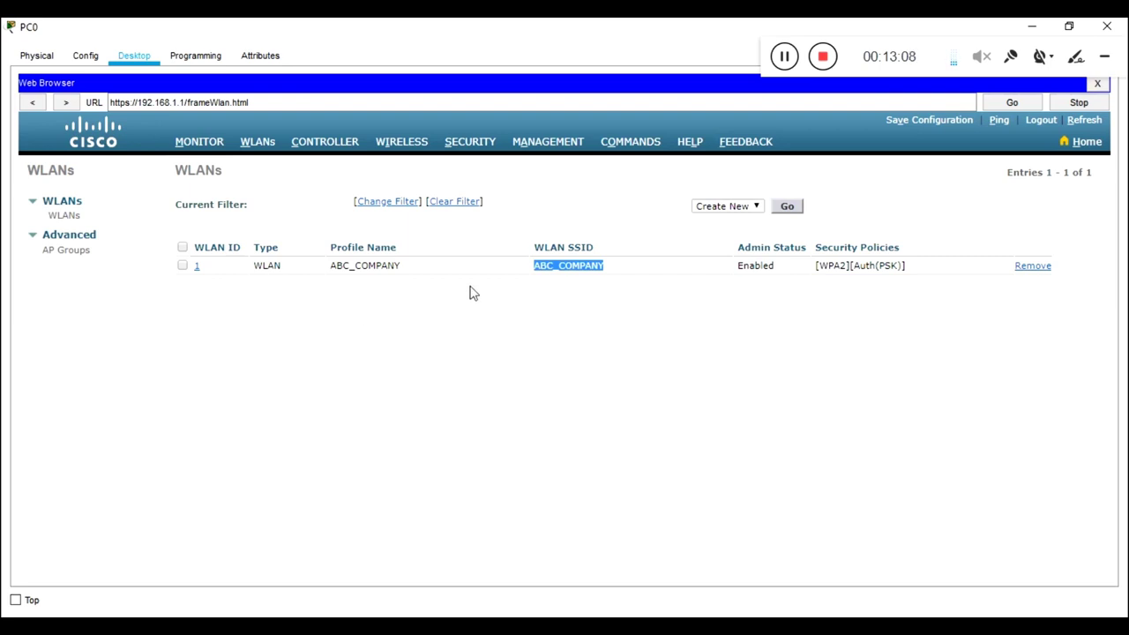
Check the WLAN's admin status, and view the controller's General settings and All APs pages
double_click(767, 266)
click(346, 150)
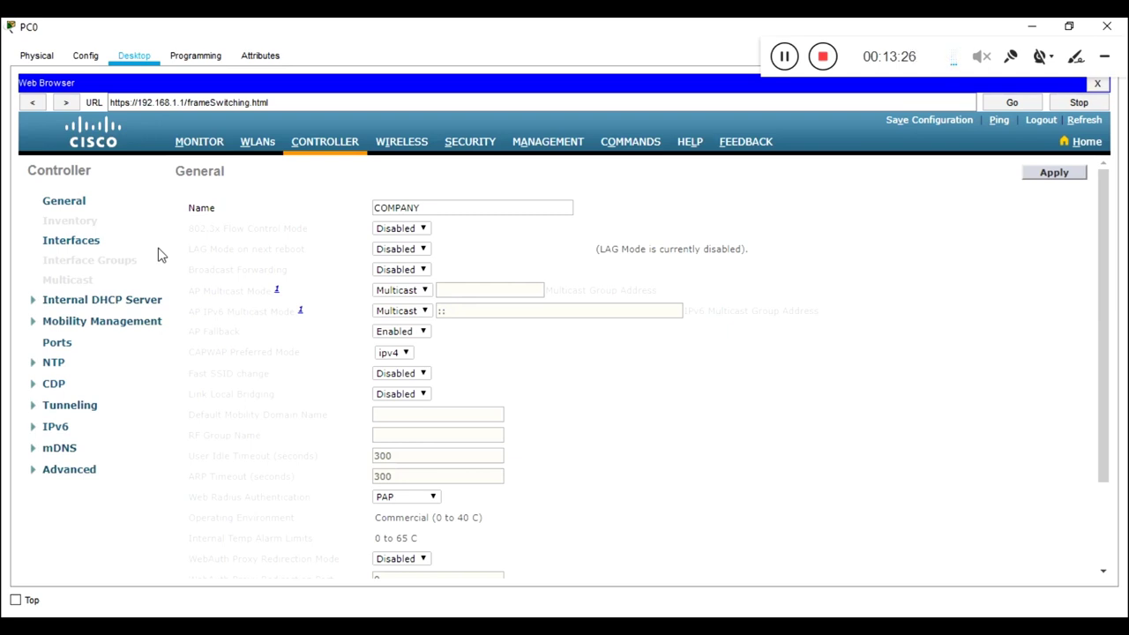
click(407, 148)
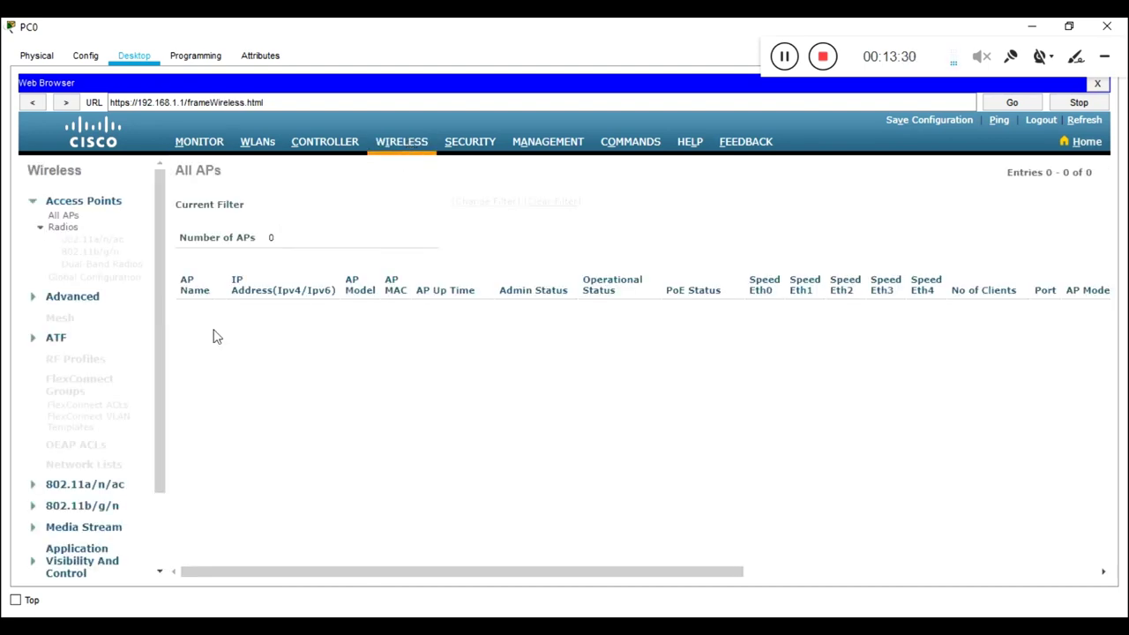
Return to the Monitor page and check the Wireless LAN Controller in the Packet Tracer topology before going back to PC0's browser
click(221, 148)
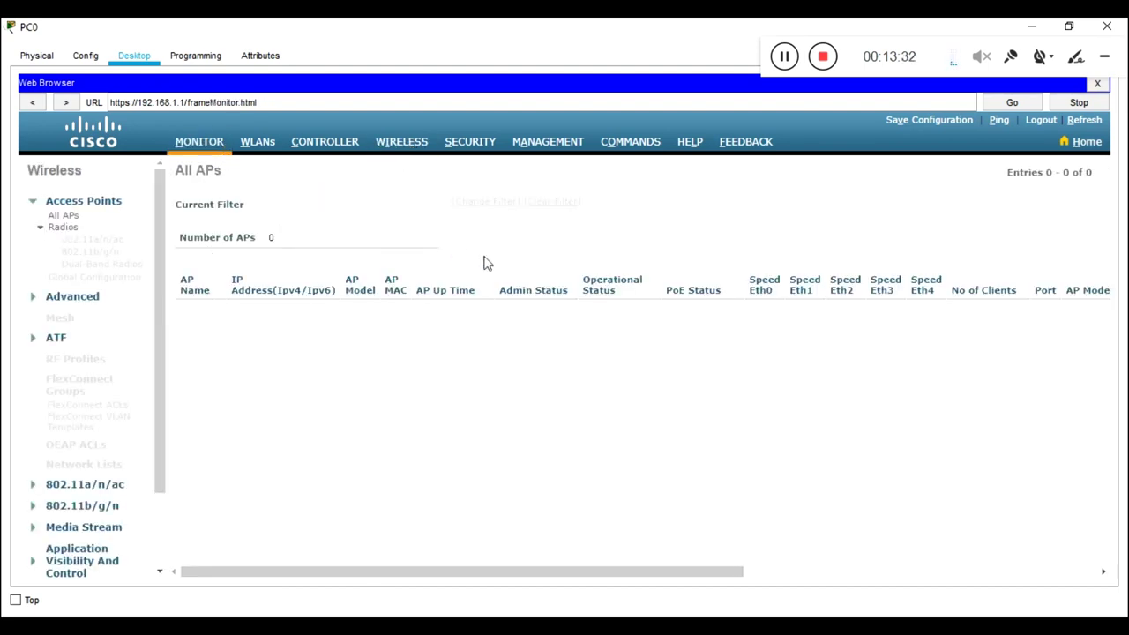
click(565, 628)
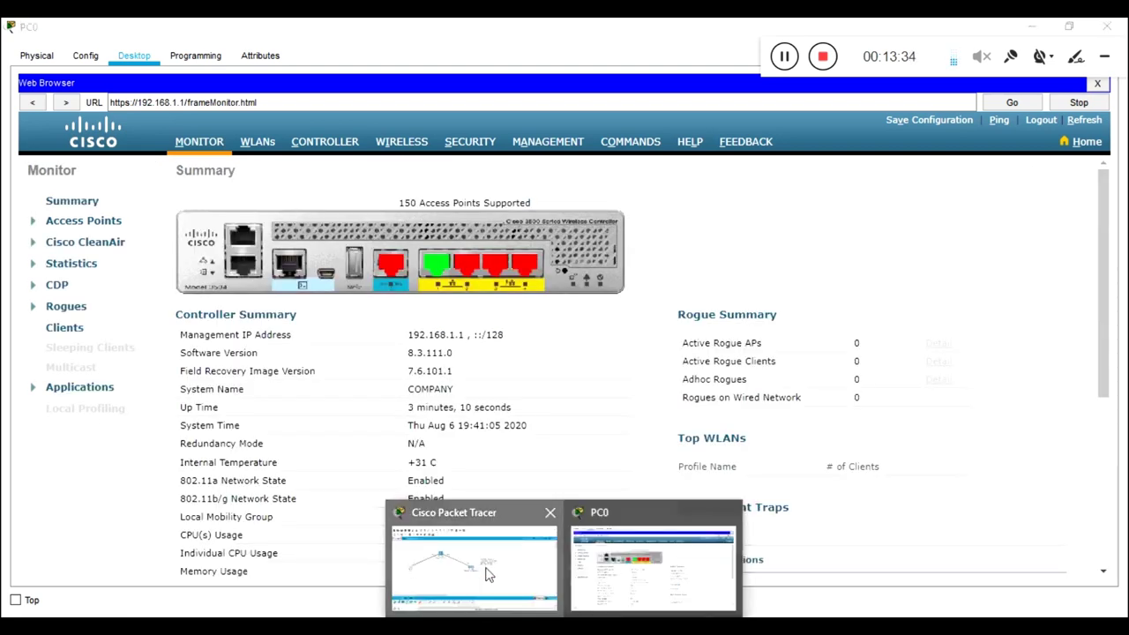
click(488, 574)
drag(494, 398, 569, 260)
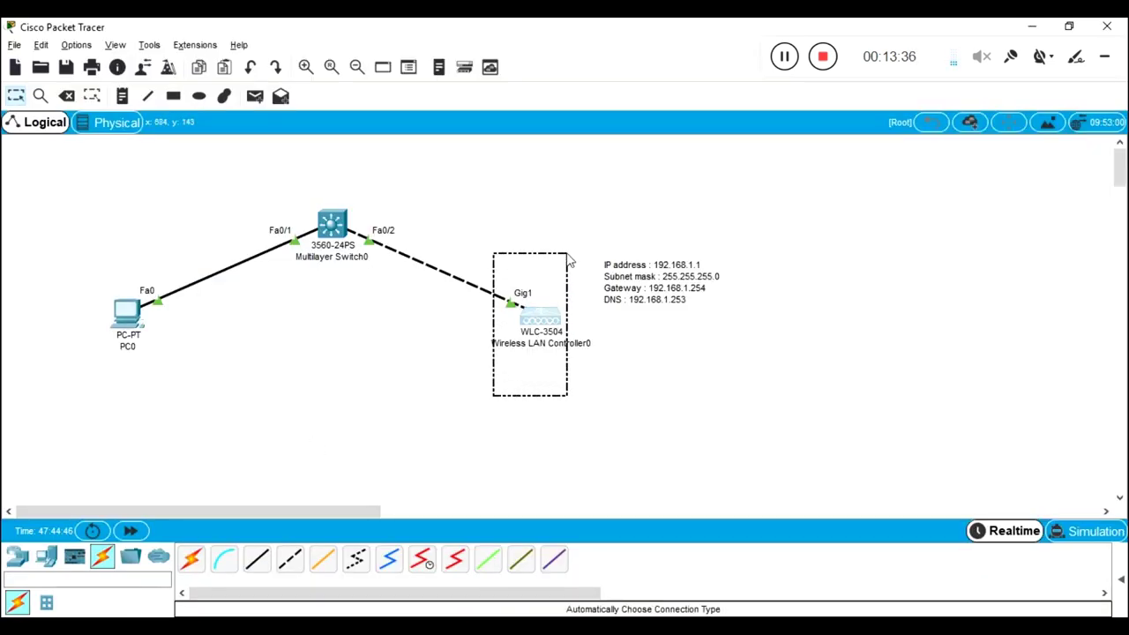
click(814, 370)
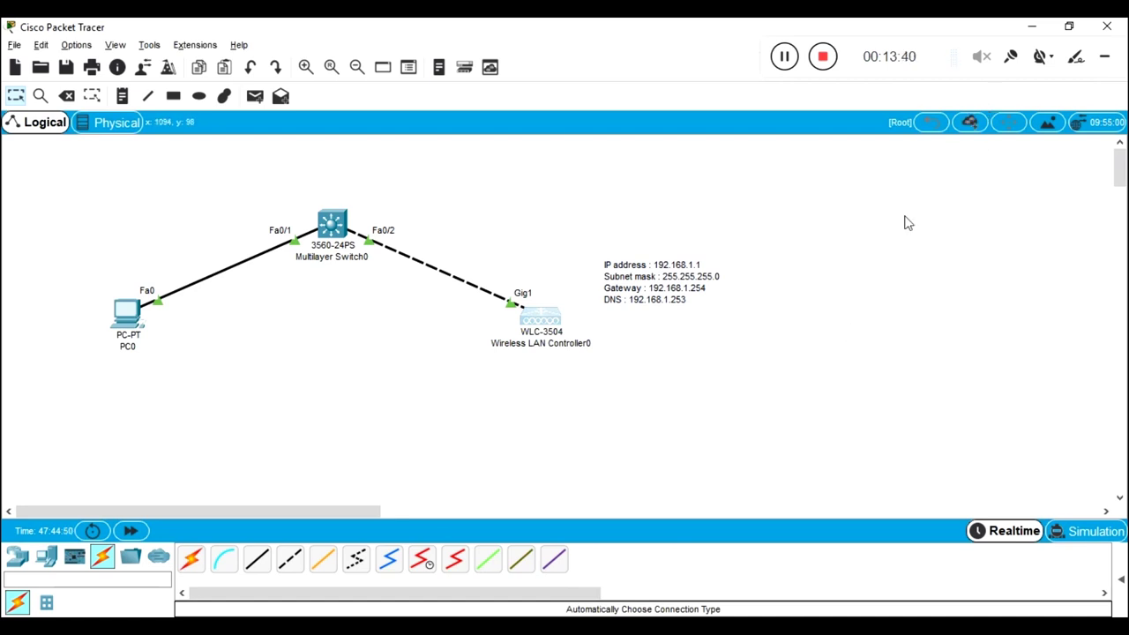
key(alt+Tab)
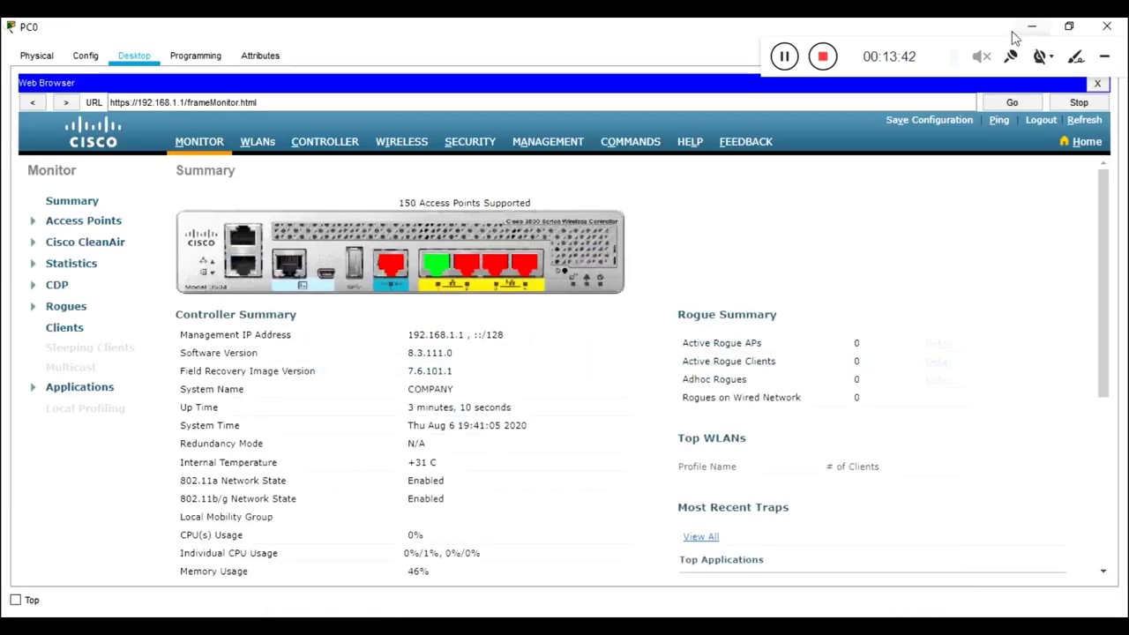
Examine the Access Point Summary and Client Summary on the Monitor page
scroll(714, 232, down, 5)
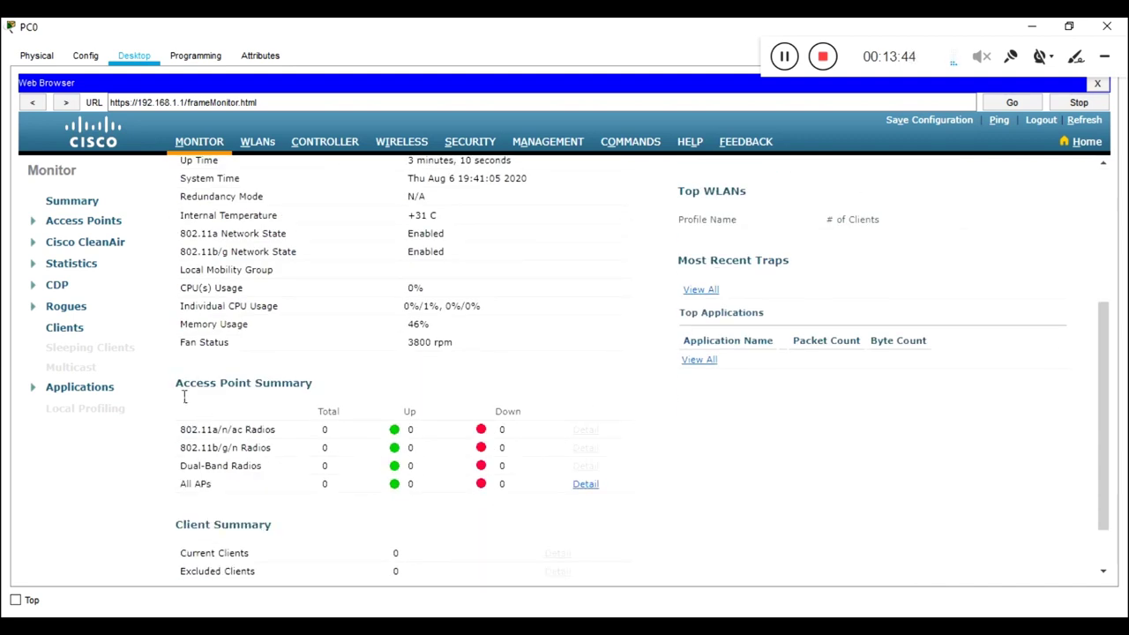
drag(181, 385, 375, 376)
drag(281, 416, 585, 479)
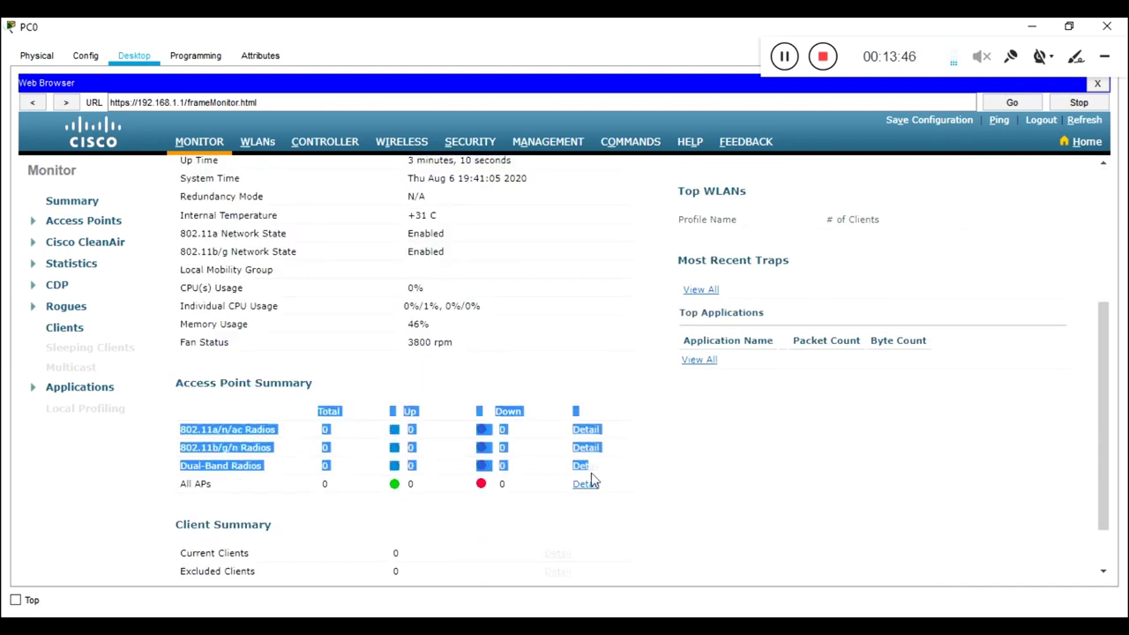
click(716, 487)
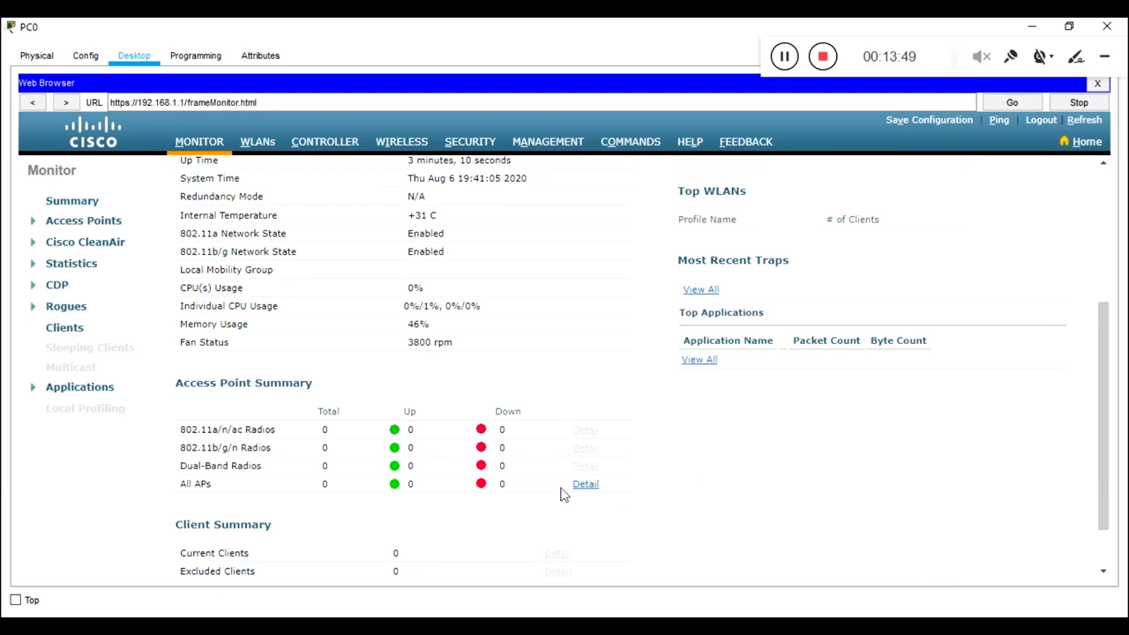
scroll(560, 496, down, 2)
double_click(262, 470)
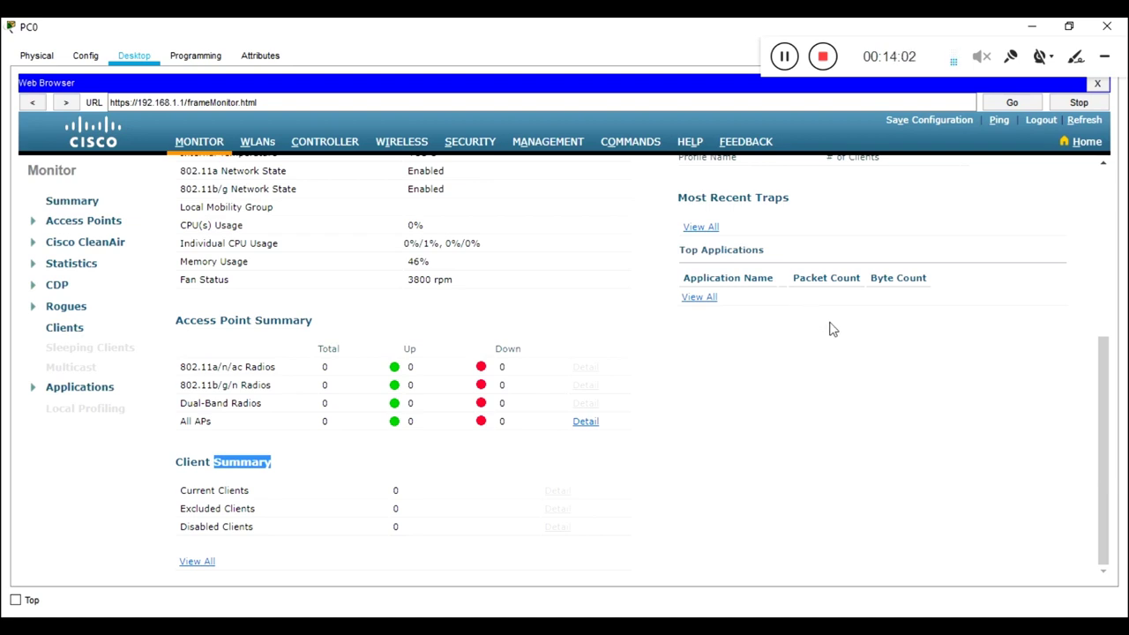
Bring up the Save Configuration confirmation and the Ping address prompt, dismissing each one
scroll(882, 229, up, 5)
click(937, 120)
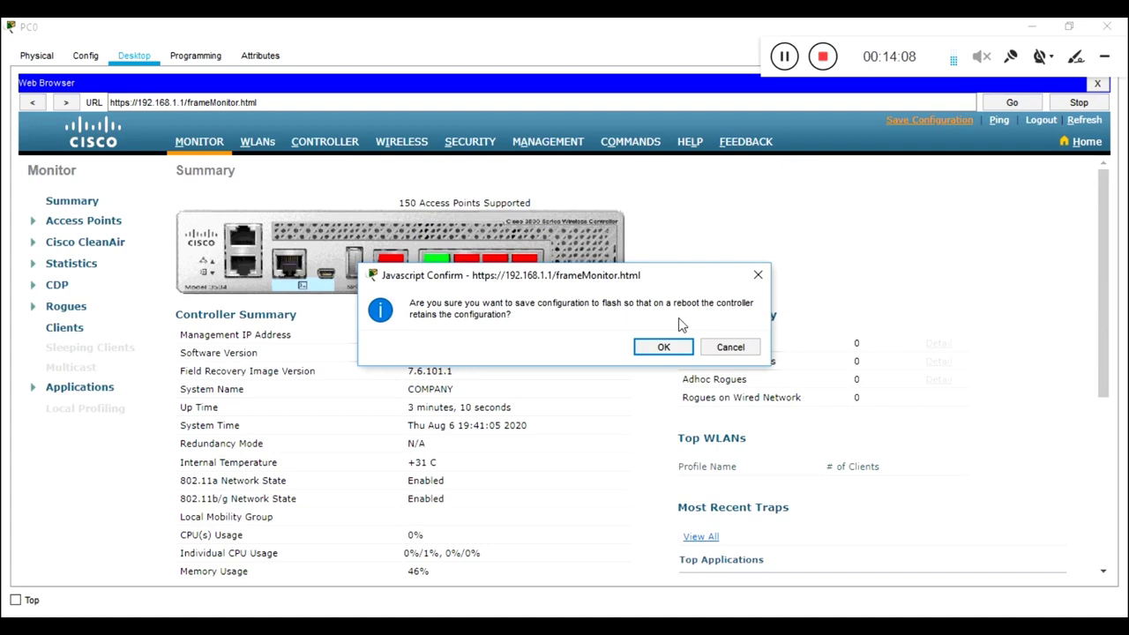
click(766, 275)
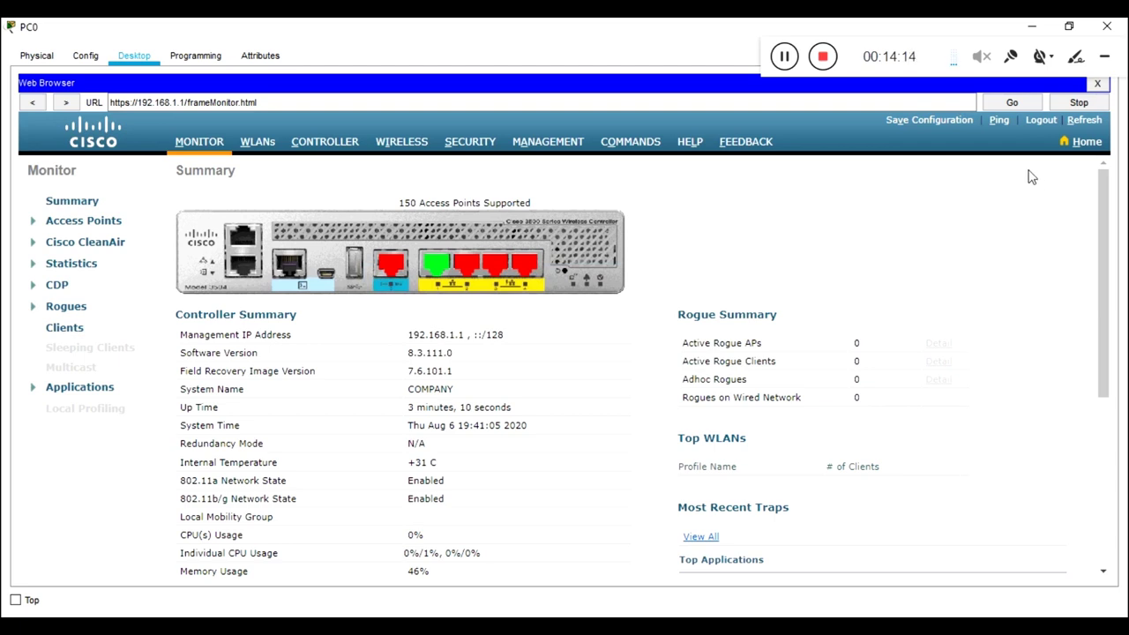
click(1001, 121)
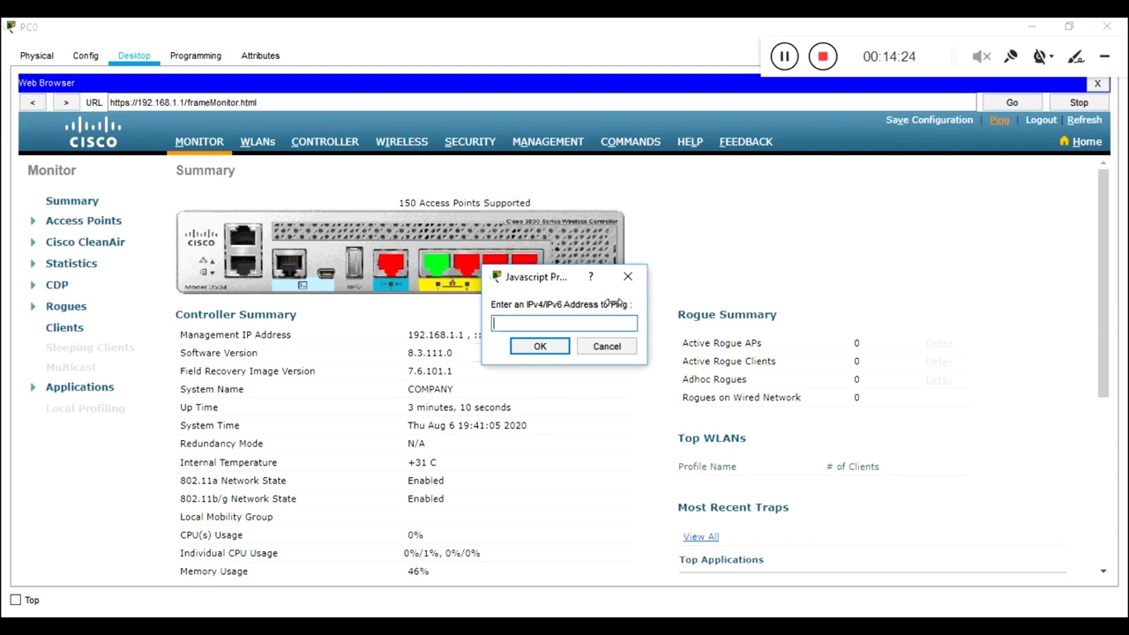
click(628, 277)
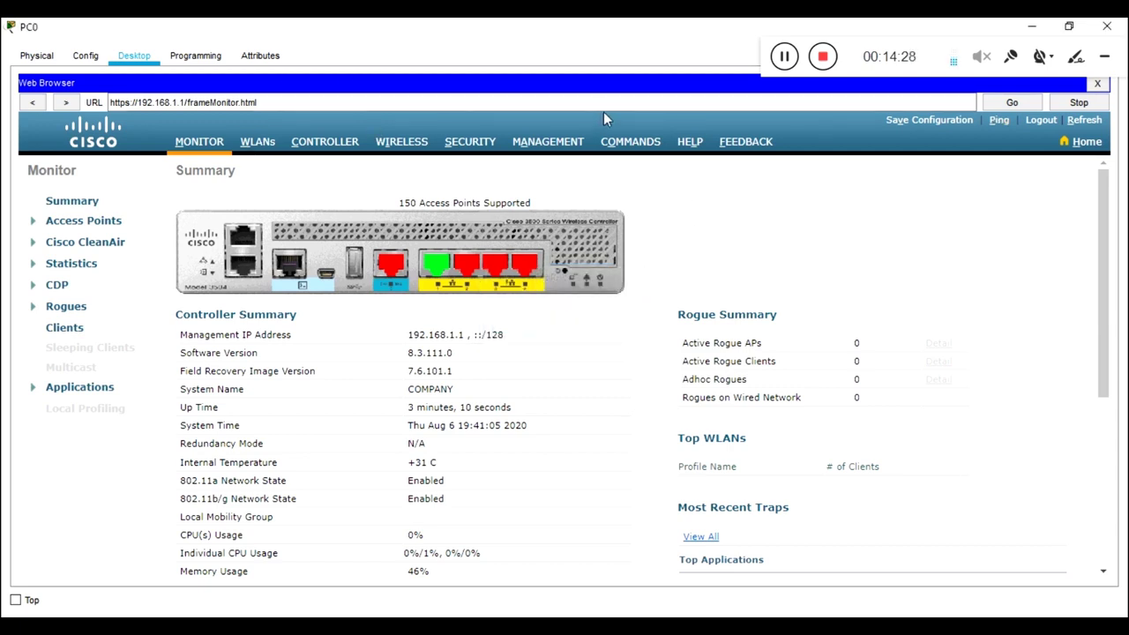
Try to open the controller's Help feature and dismiss the resulting alert
scroll(788, 162, down, 1)
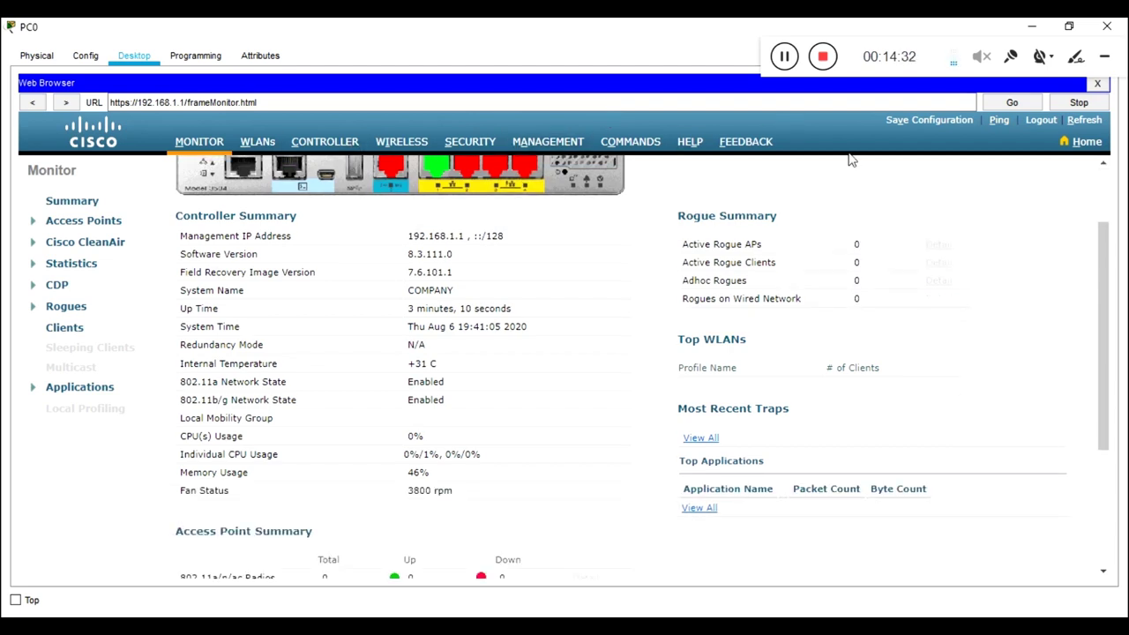
click(698, 150)
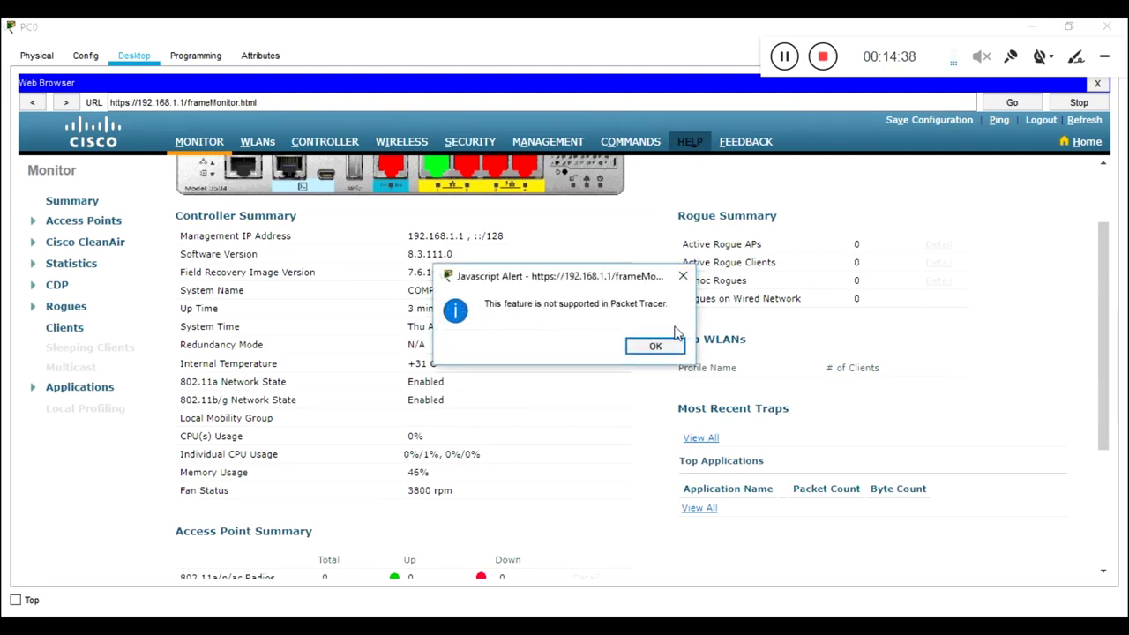
click(653, 346)
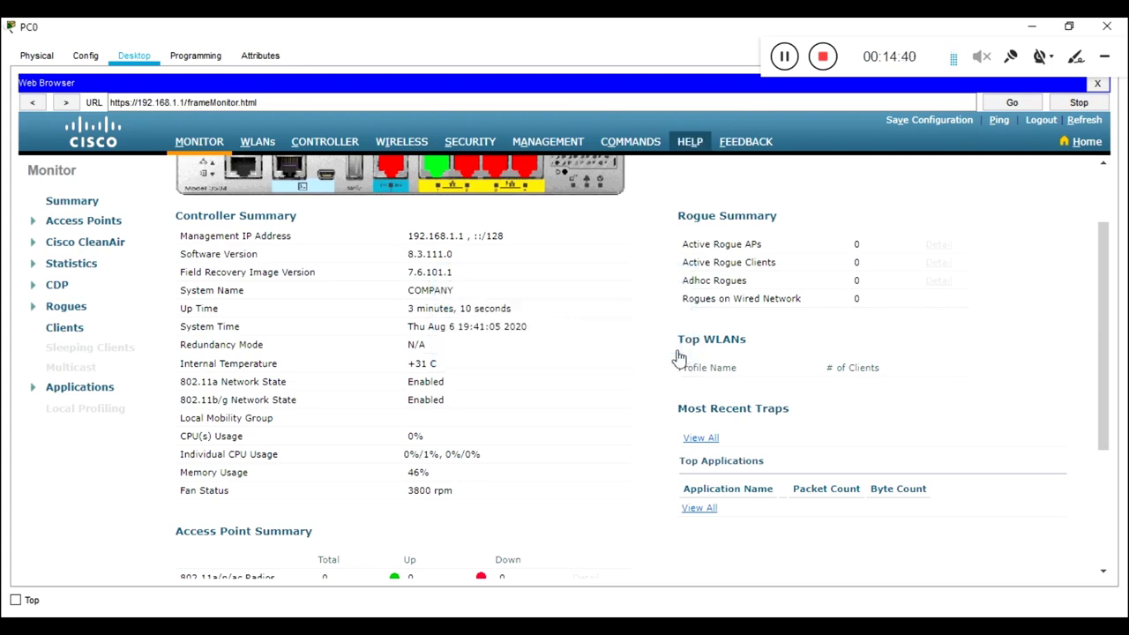
scroll(540, 302, up, 2)
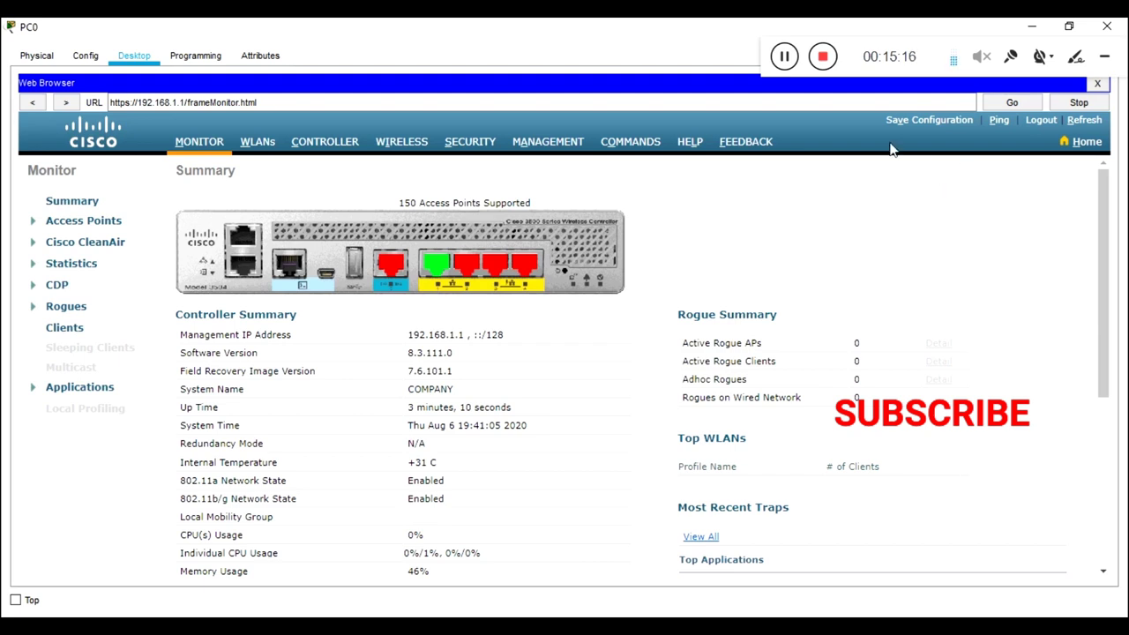
click(829, 62)
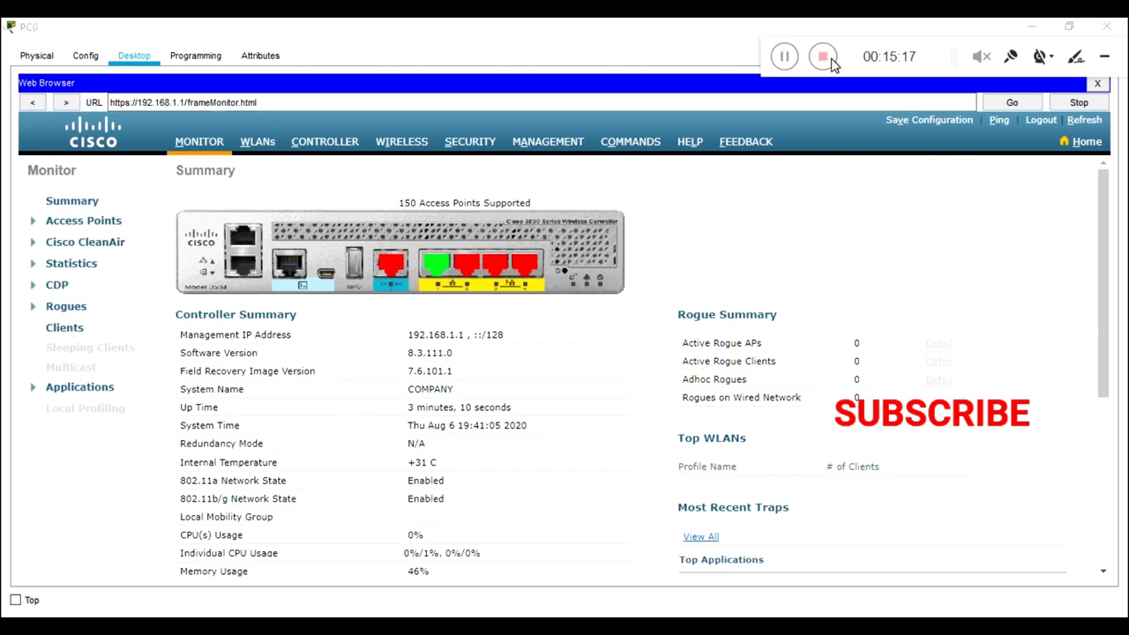